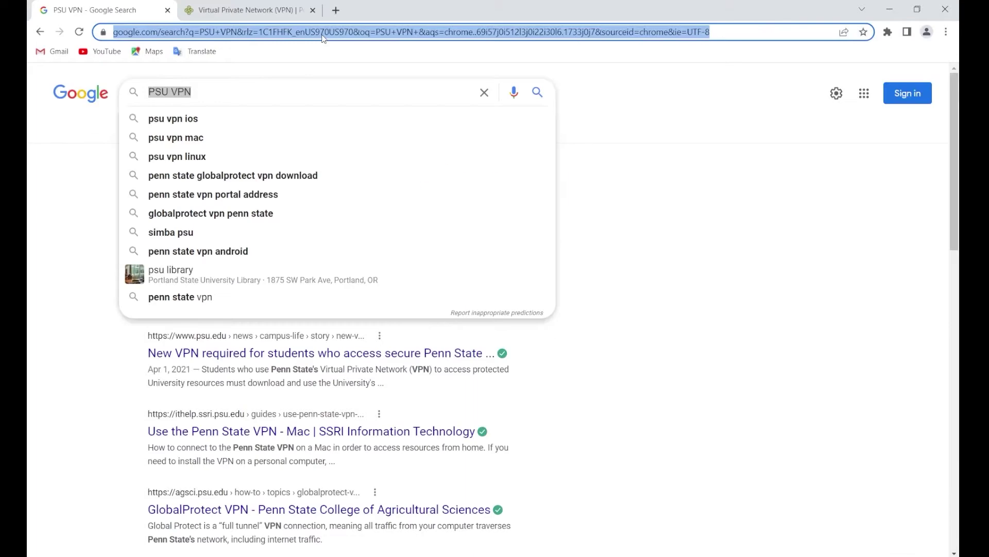
Load vpn.pdx.edu and choose the 3-Student Duo-Default login group.
text(VPN.P)
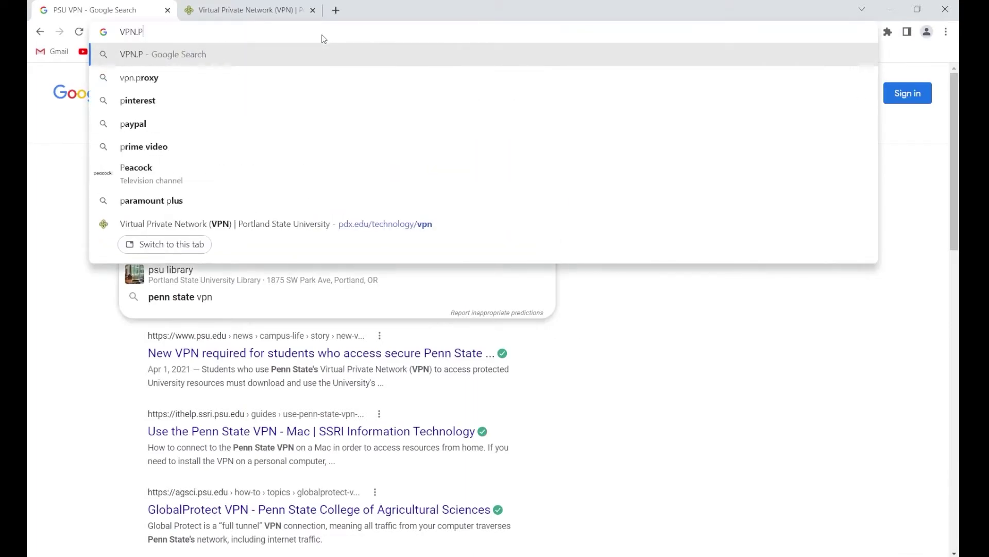
text(DX.EDU)
key(Return)
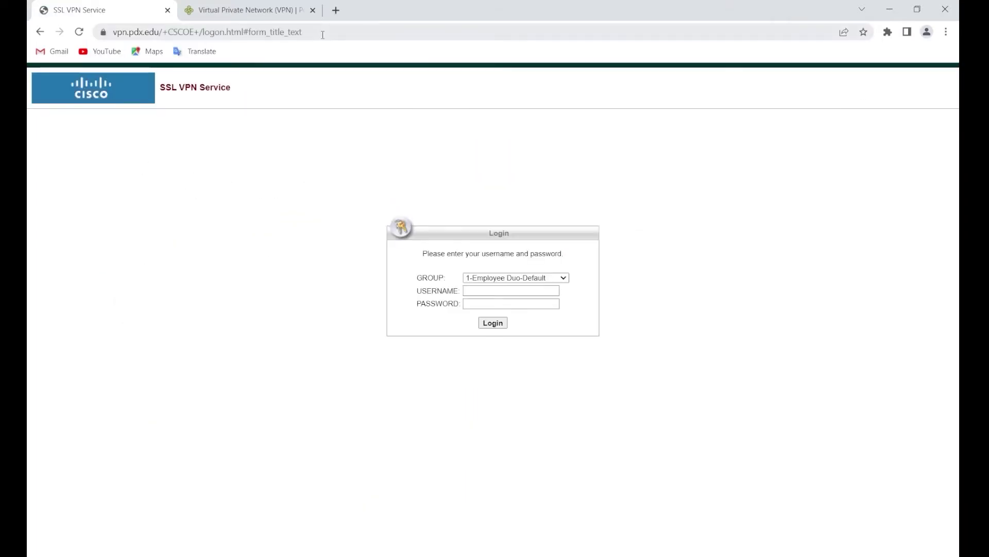
click(516, 277)
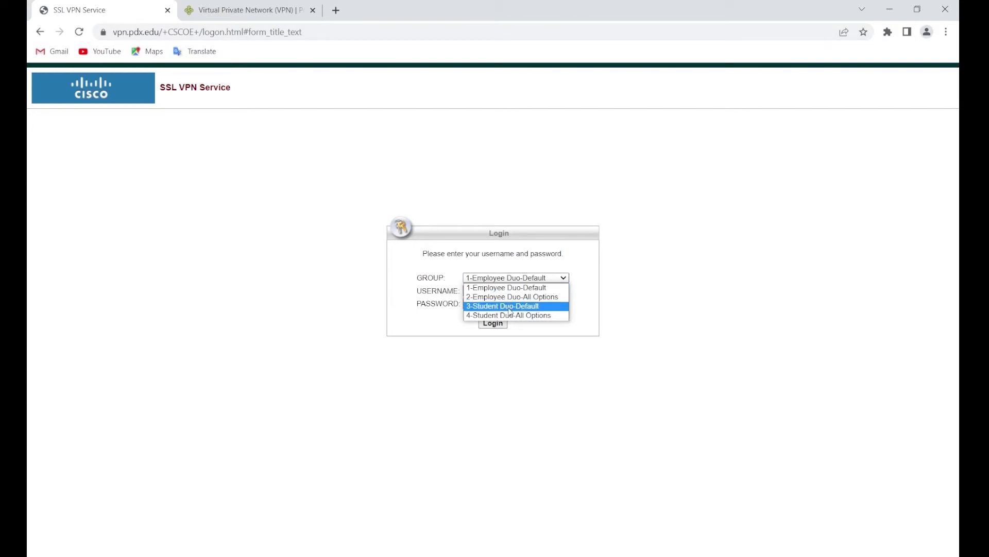
click(510, 306)
Enter the VPN username and password and submit the login.
text(G)
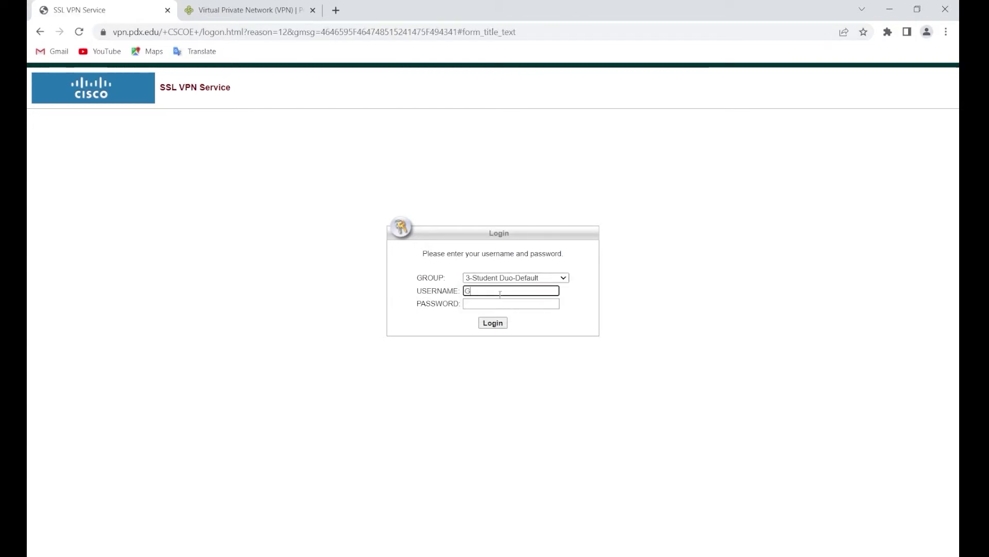
text(HONIM)
key(ctrl+a)
text(ghonim)
key(Tab)
text(•••••)
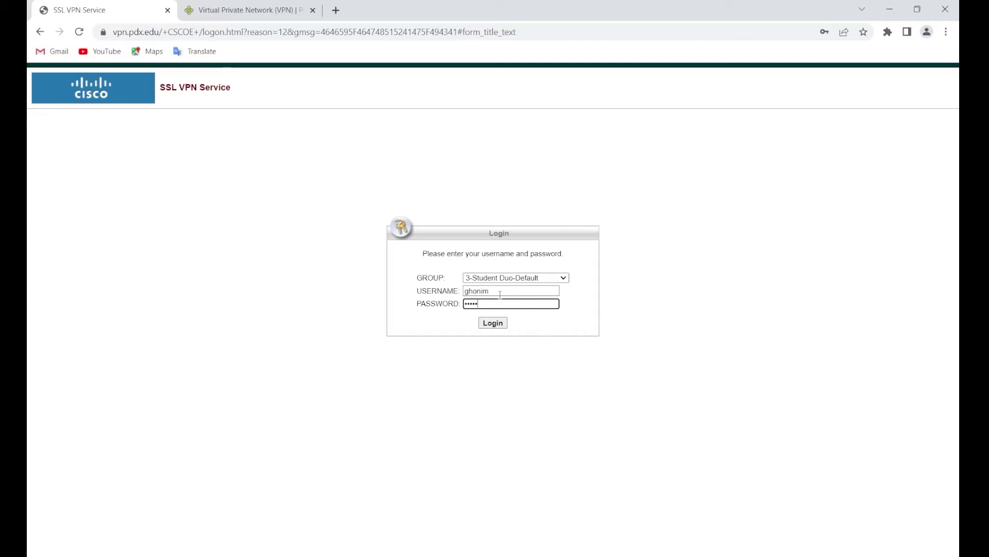
text(•••)
click(496, 324)
In a new tab, search 'odin pdx.edu' and start the Odin Account Manager sign-in.
click(334, 10)
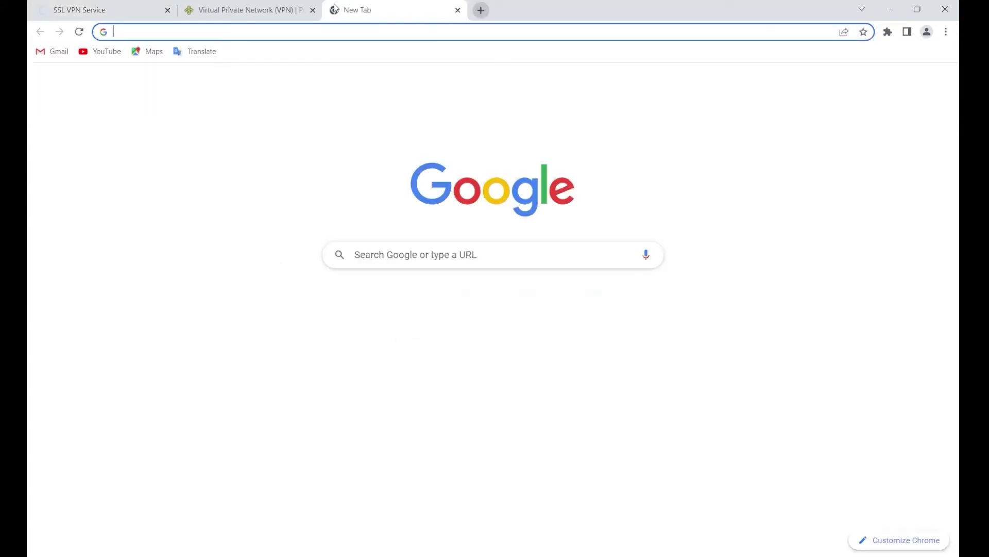
text(odin )
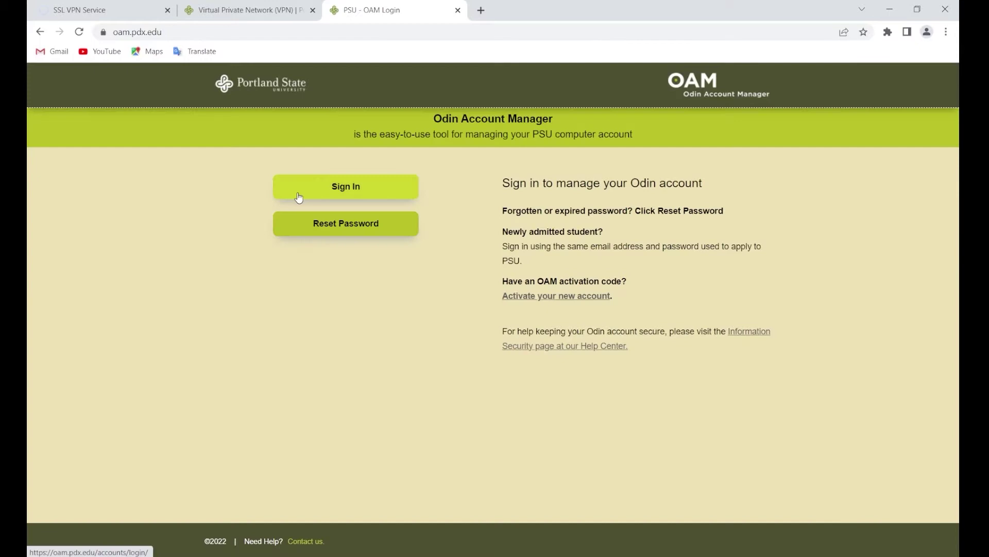
click(331, 187)
Sign in via SSO with the account credentials, open Manage Duo Settings, and return to the VPN tab.
text(ghonim)
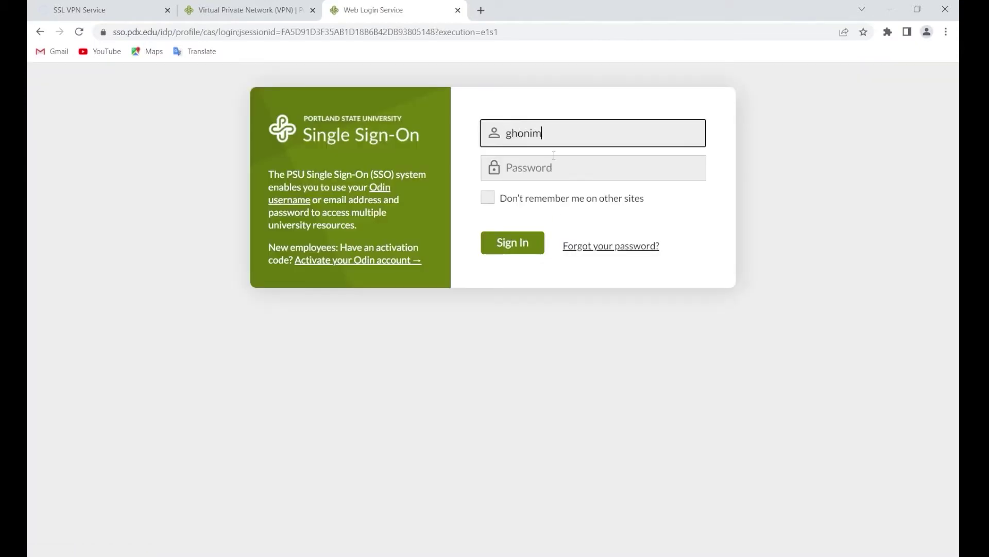
key(Tab)
text(•••••••••)
key(Return)
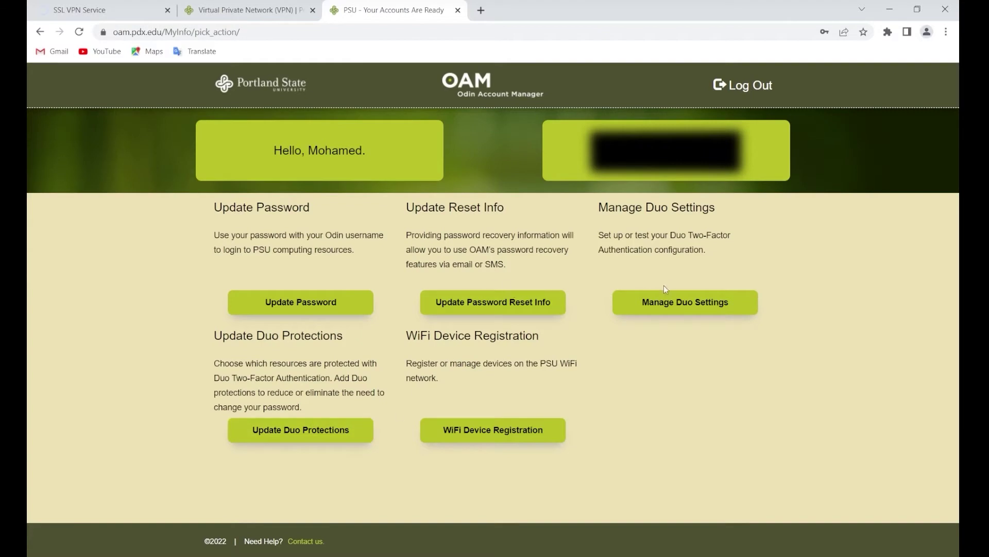
click(668, 303)
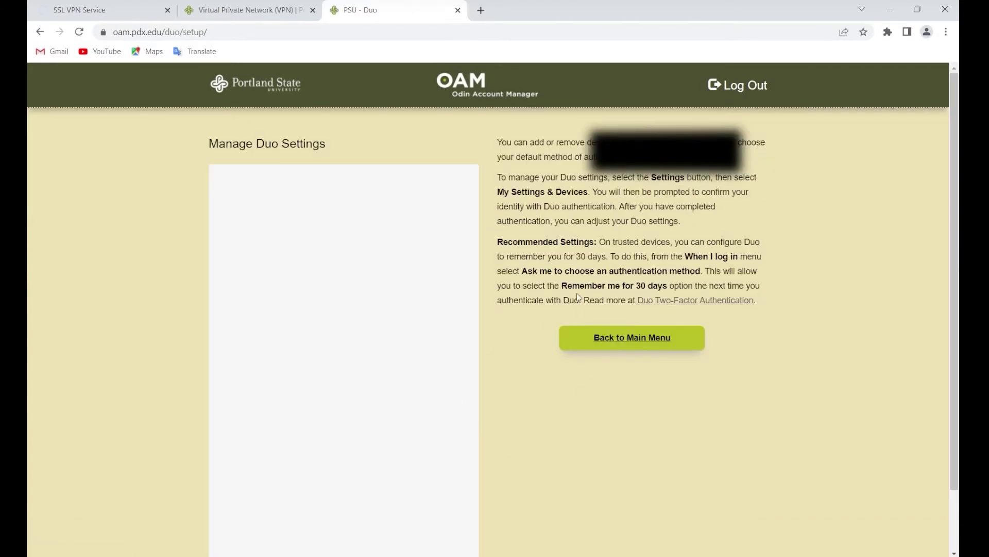
click(161, 10)
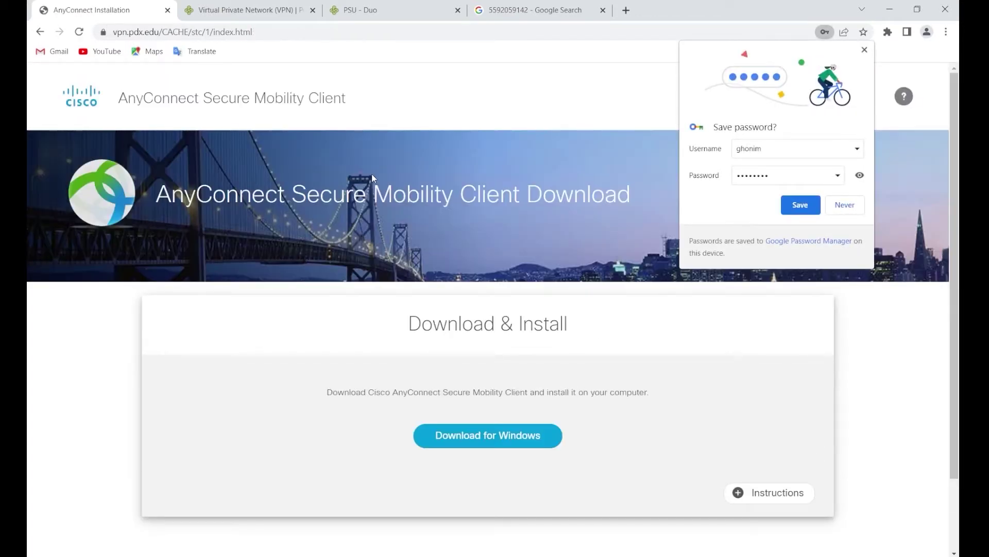
Download the AnyConnect Windows installer (.msi) and open it from the download bar.
click(424, 446)
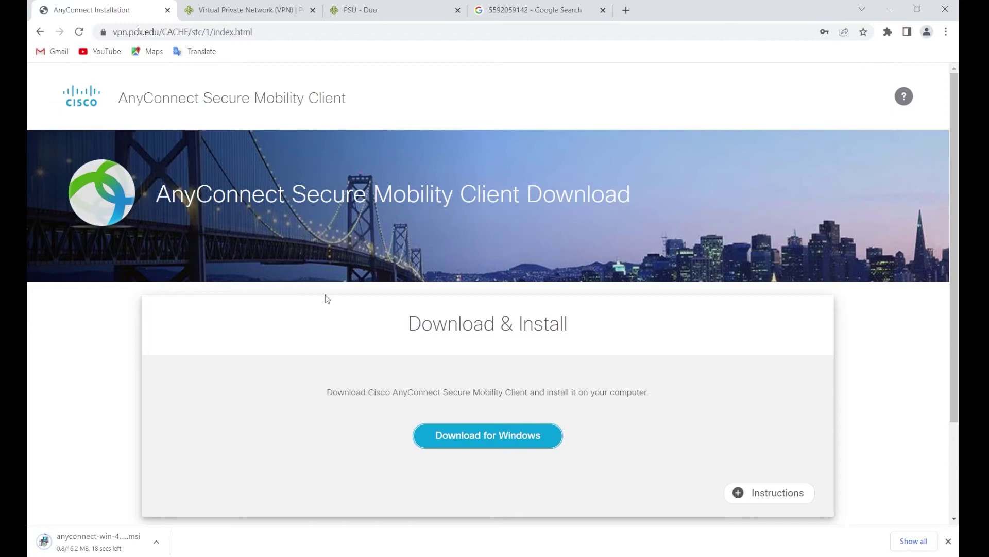
click(95, 548)
Move the Google Search tab to second place and search Google for mobaxterm.
drag(513, 4, 222, 8)
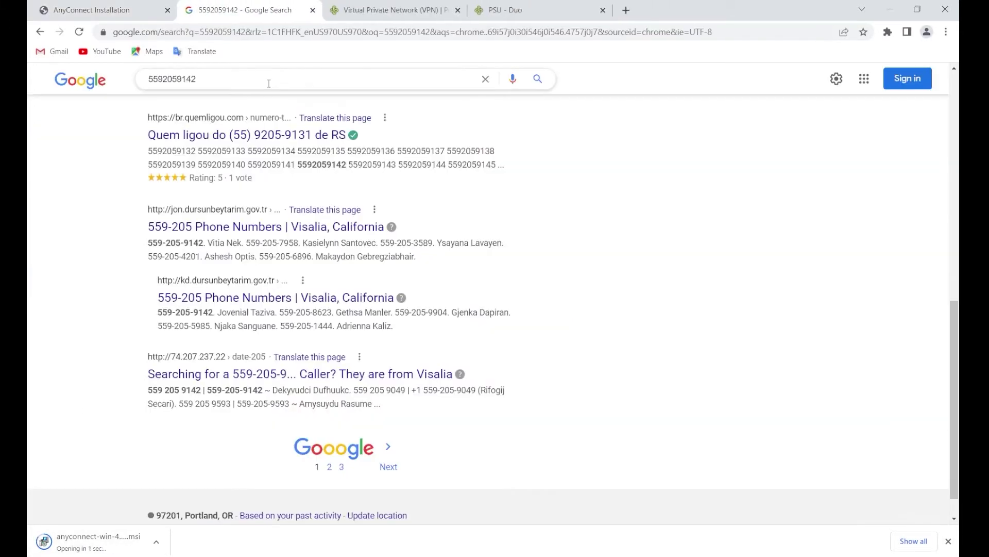
double_click(269, 84)
text(moba)
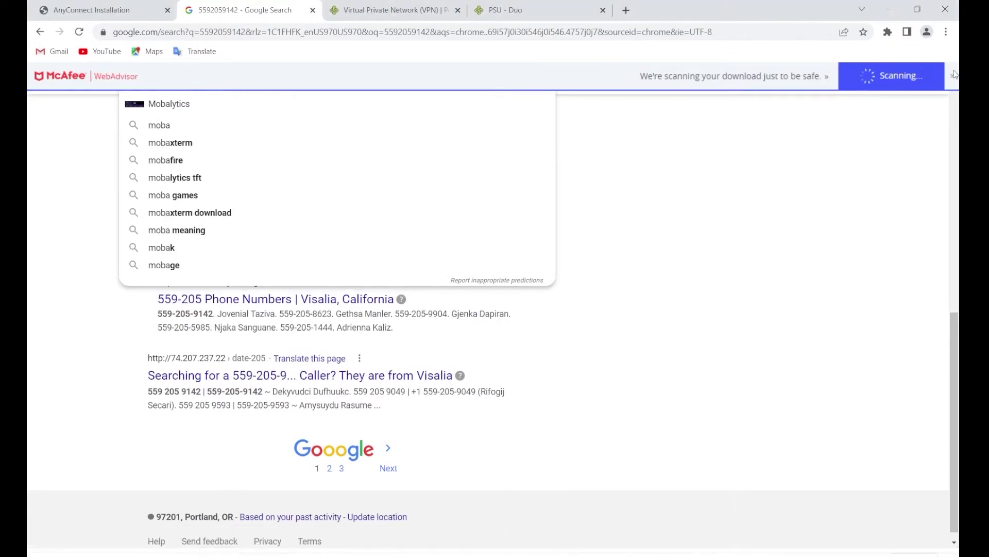
scroll(953, 69, up, 15)
click(953, 78)
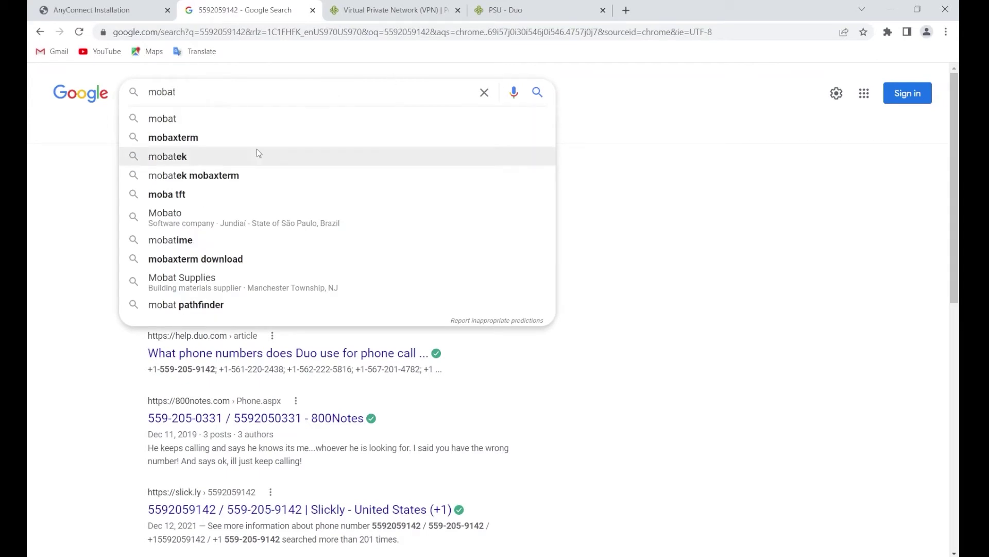
click(269, 145)
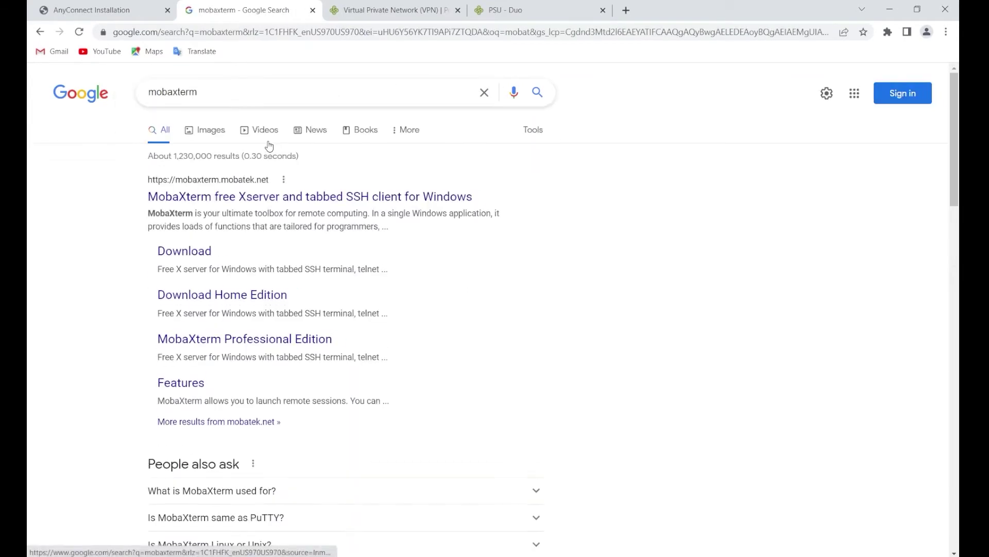
Open the MobaXterm download page and go to the Home Edition download.
click(191, 252)
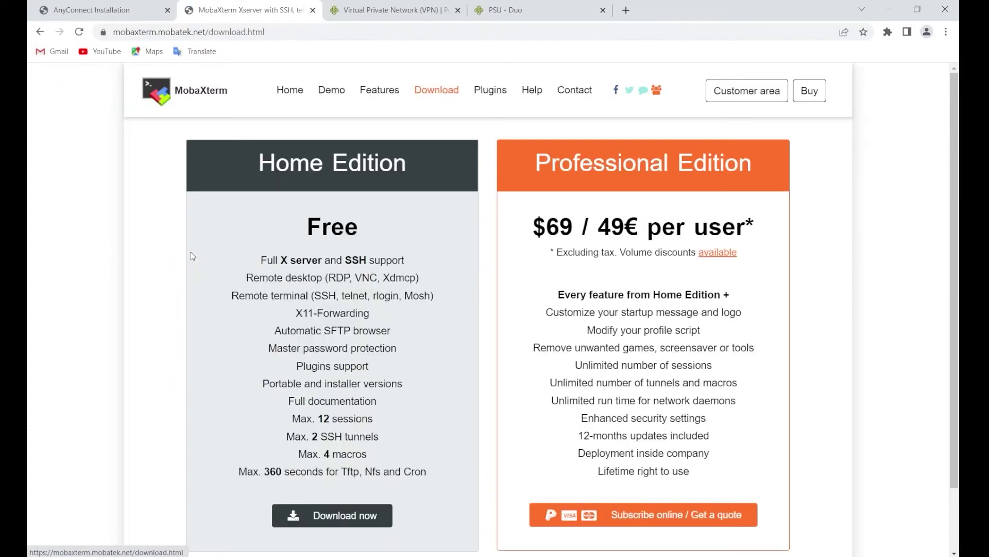
scroll(190, 252, down, 2)
click(344, 454)
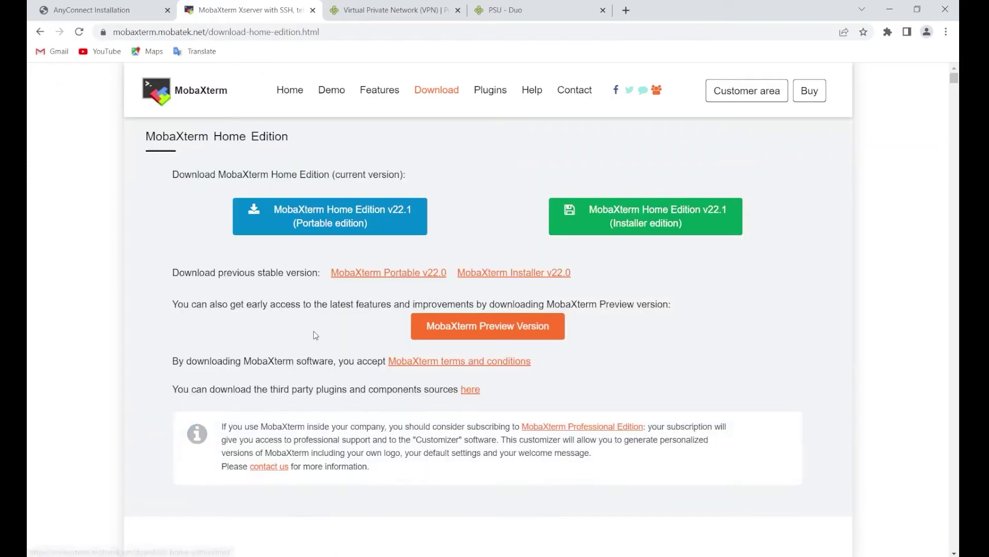
Download the MobaXterm Installer edition zip, open it in WinRAR, and run the .msi.
click(651, 221)
click(81, 544)
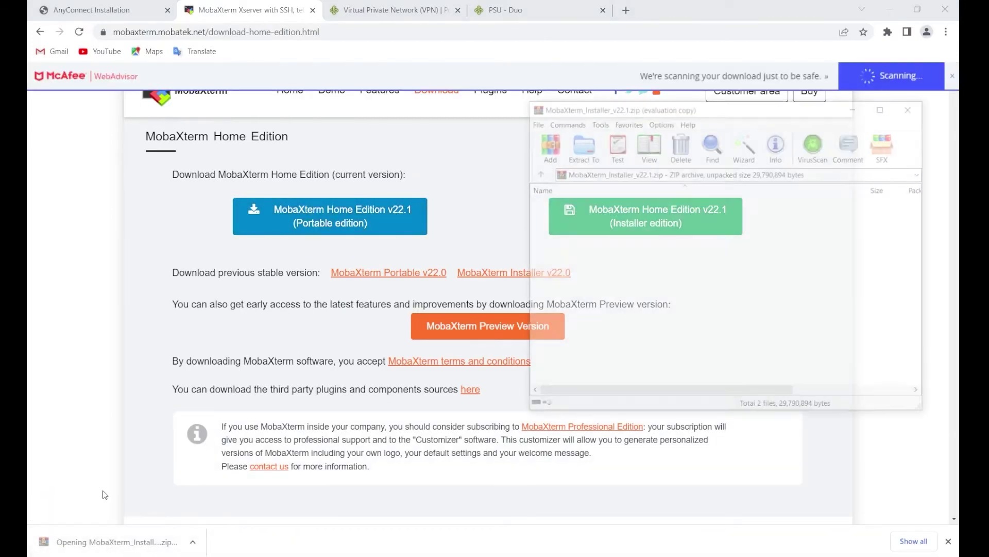
click(725, 90)
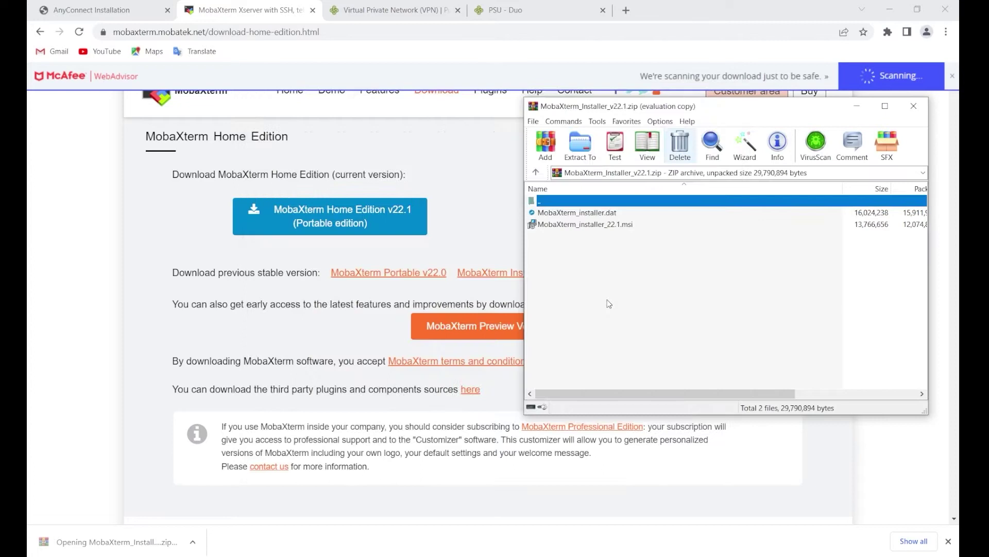
click(591, 223)
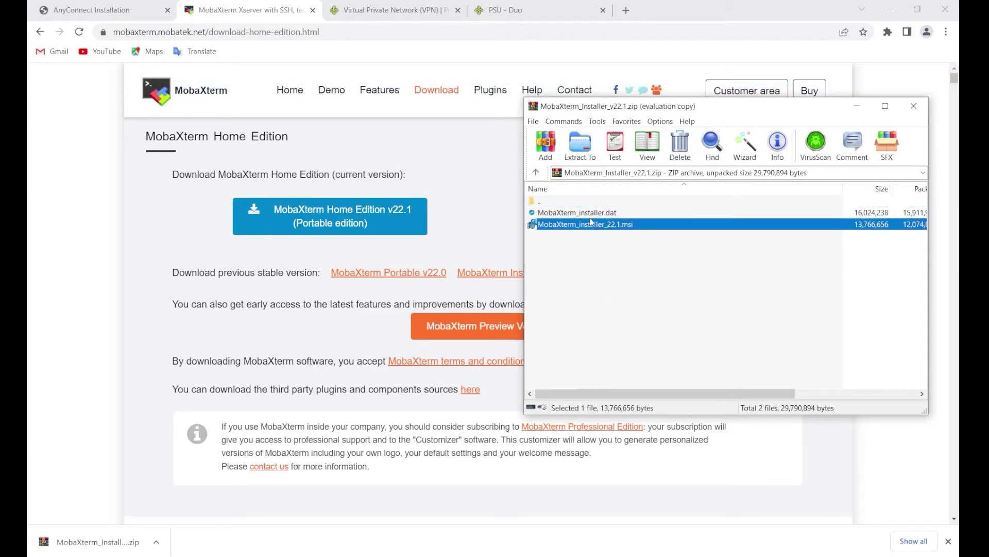
double_click(584, 224)
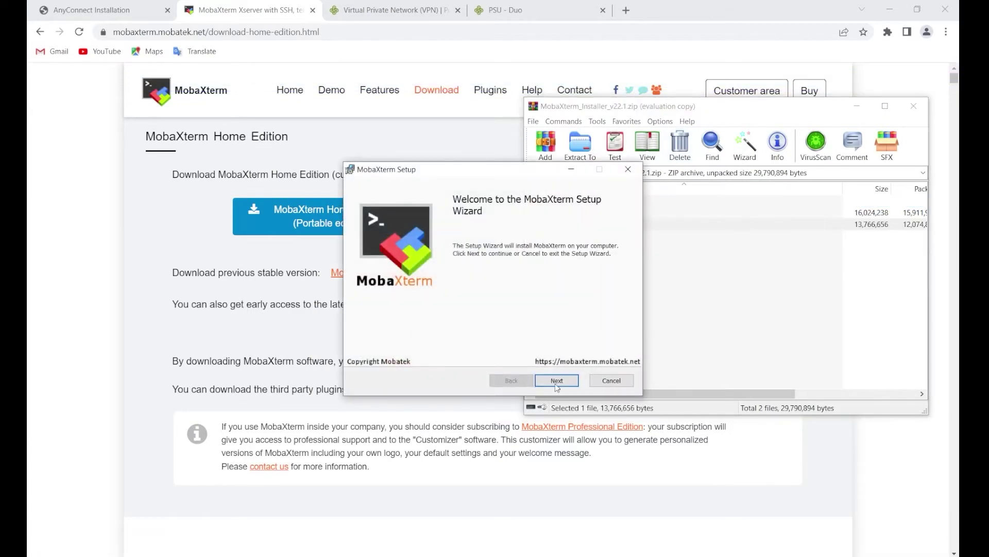
Accept the license and install MobaXterm 22.1 with the default settings through the Setup wizard.
click(557, 387)
click(438, 355)
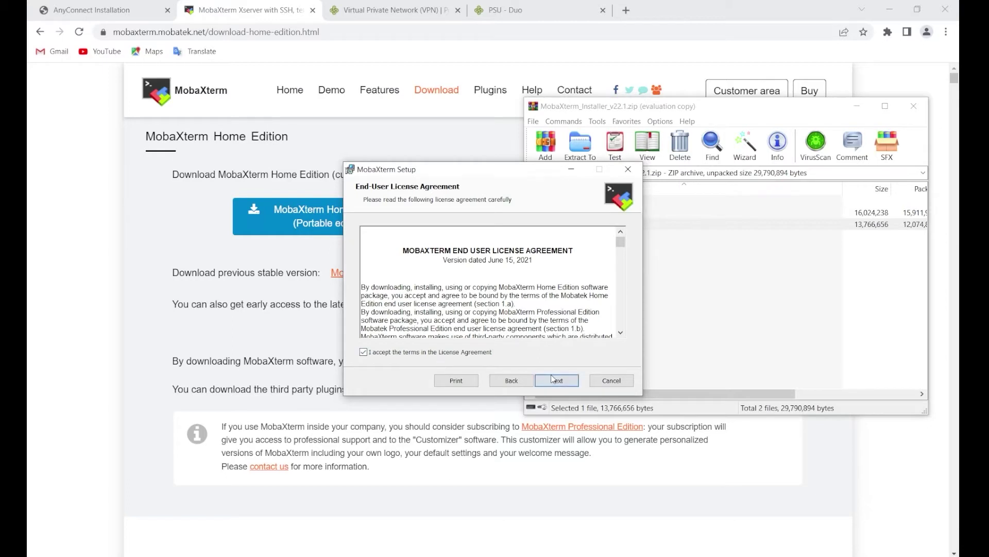
click(554, 380)
click(554, 380)
click(555, 380)
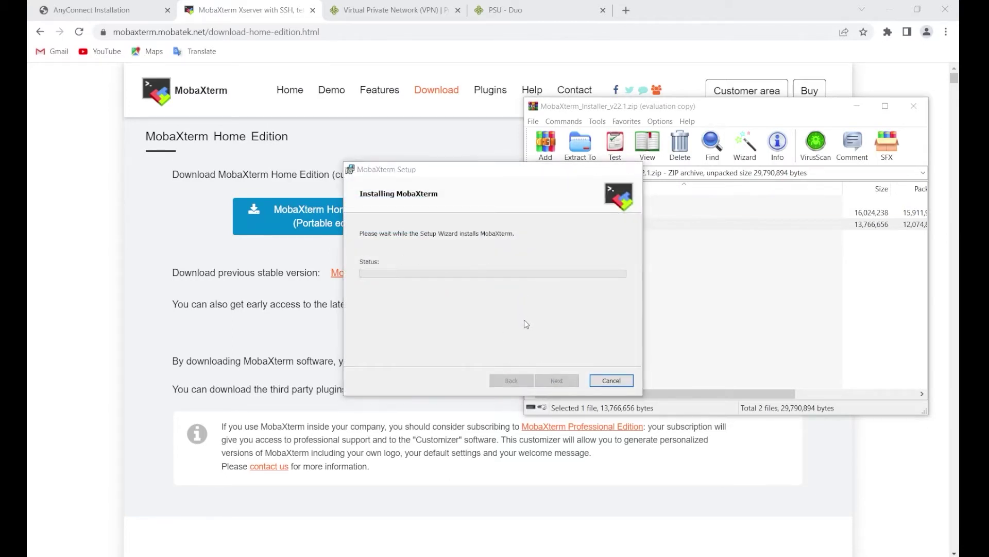
click(557, 381)
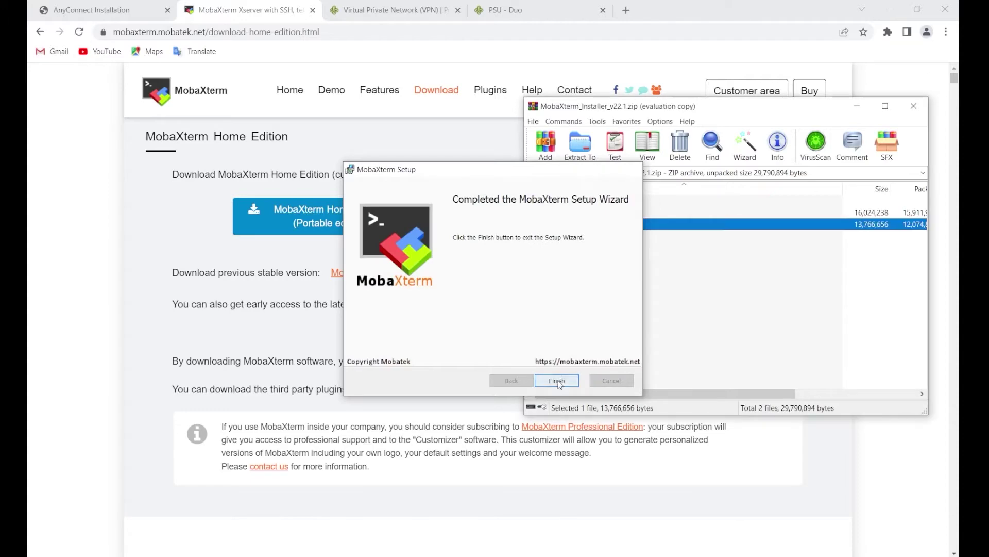
click(602, 315)
Launch MobaXterm from the desktop and submit the AnyConnect password to connect to vpn.pdx.edu.
key(super+d)
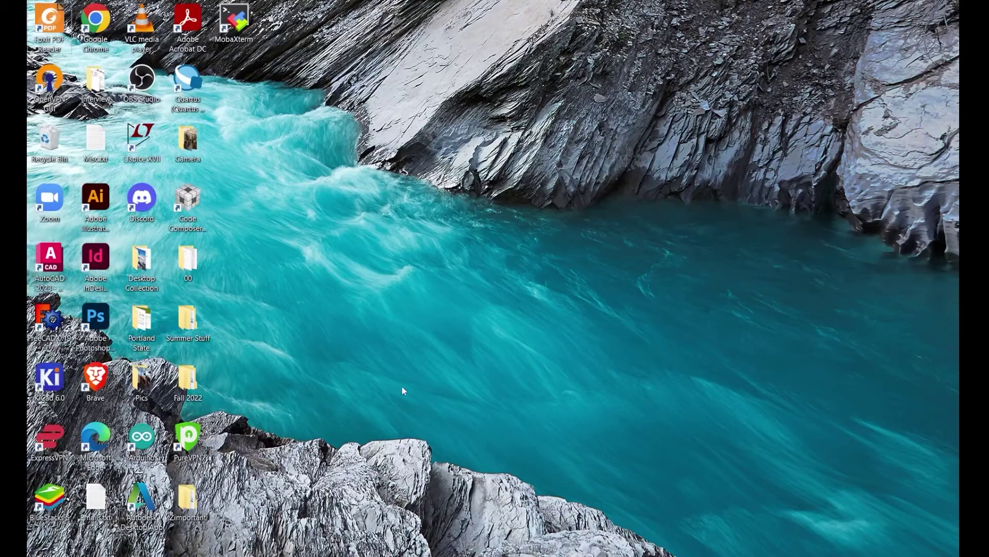
click(238, 30)
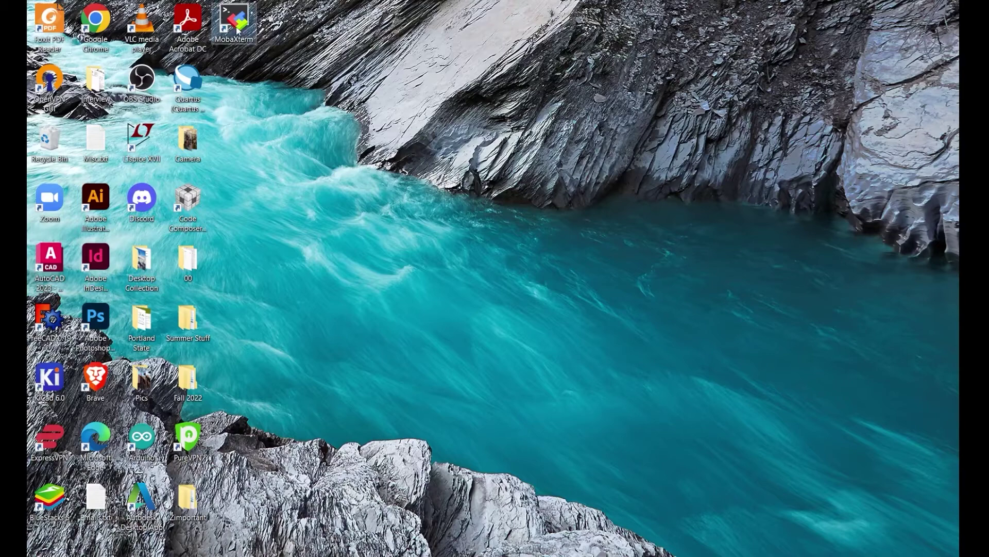
double_click(237, 30)
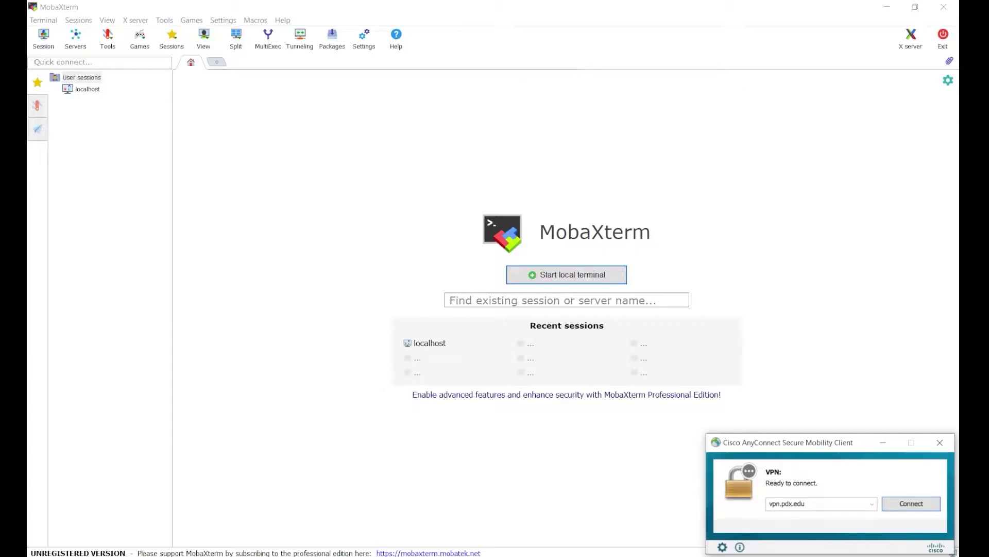
text(*********)
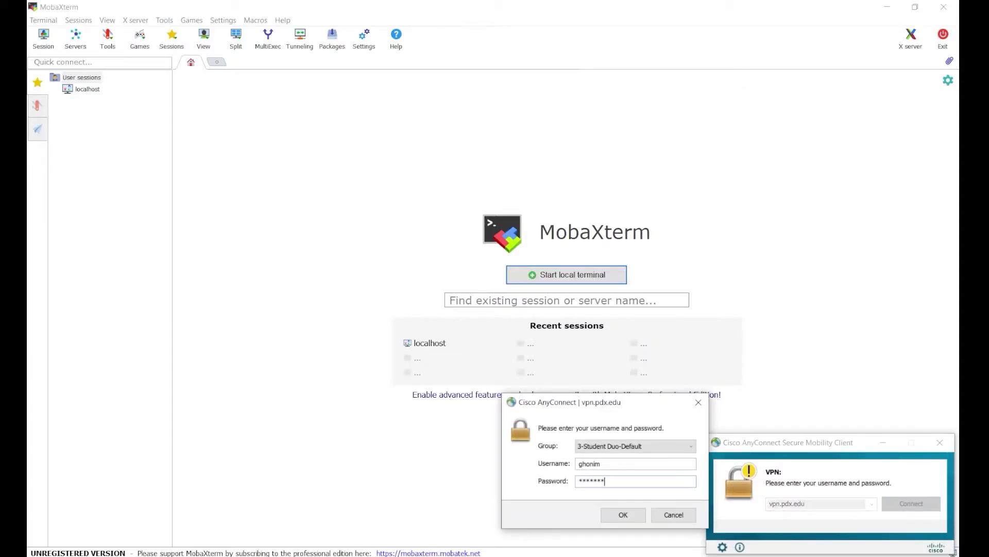
key(Return)
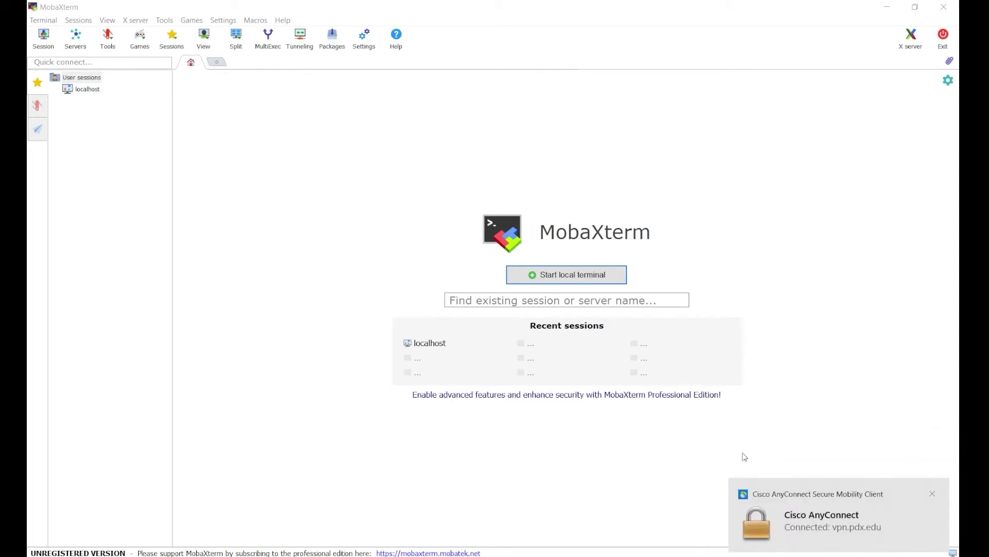
From a MobaXterm local terminal, SSH into mo.ece.pdx.edu with your user name.
click(567, 276)
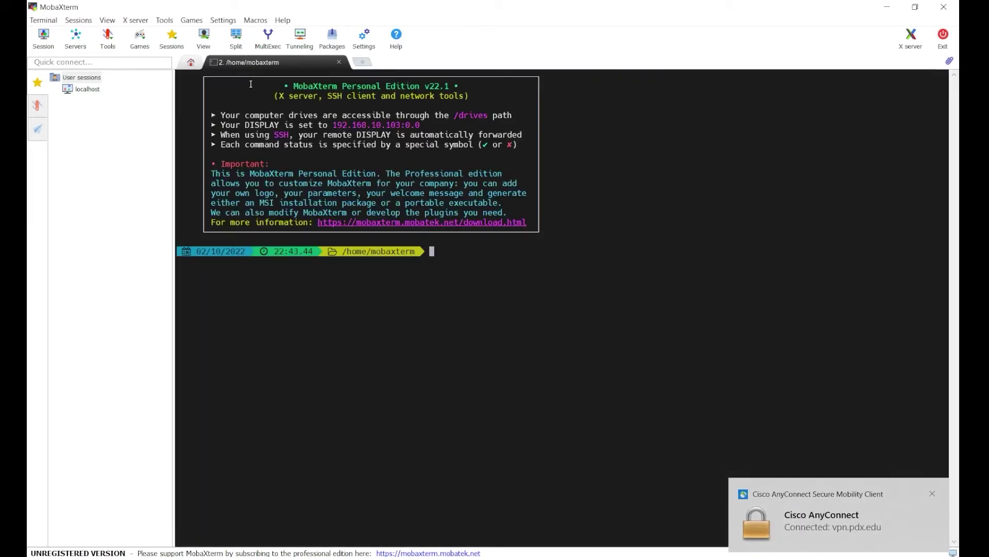
click(191, 62)
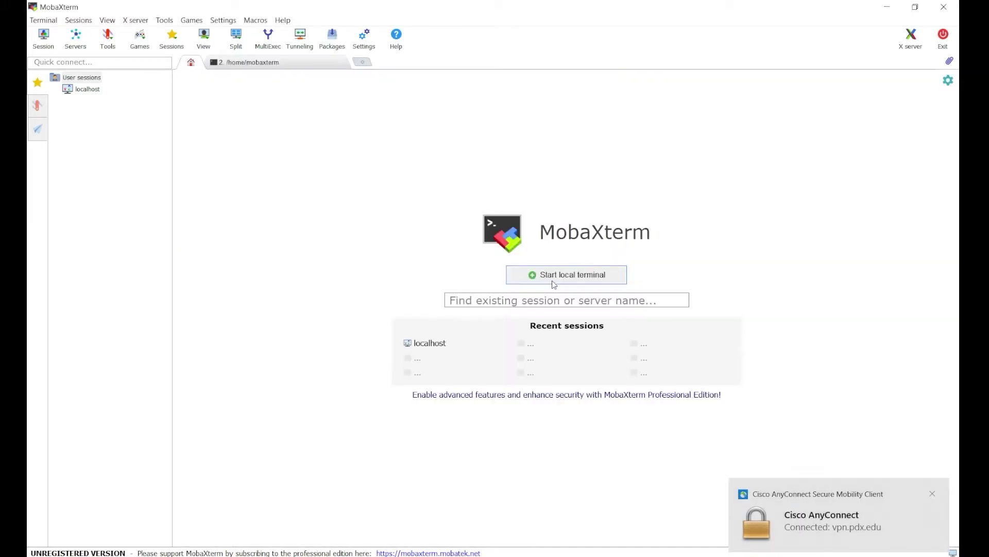
click(298, 61)
text(ssh)
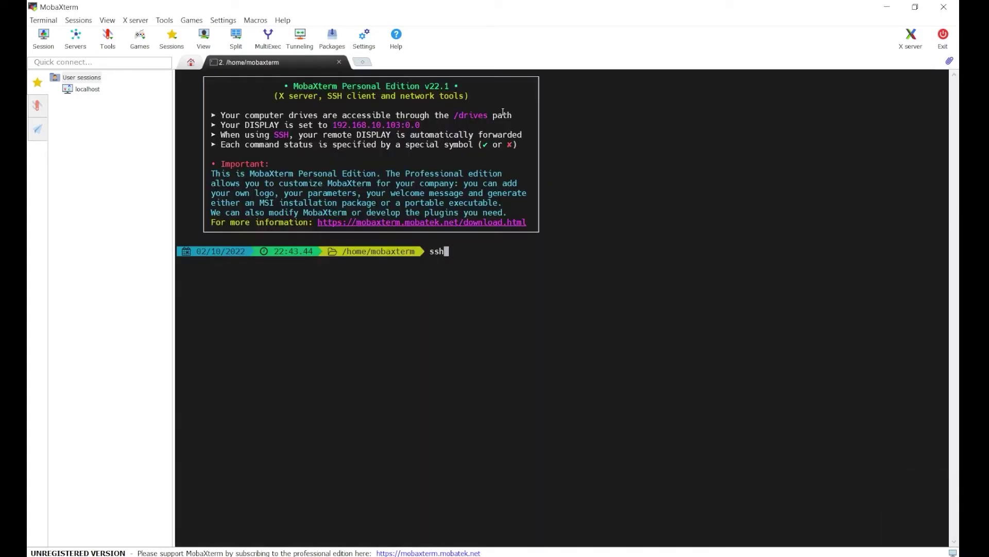
text( ghonim@mo.ece.pdx.edu)
key(Return)
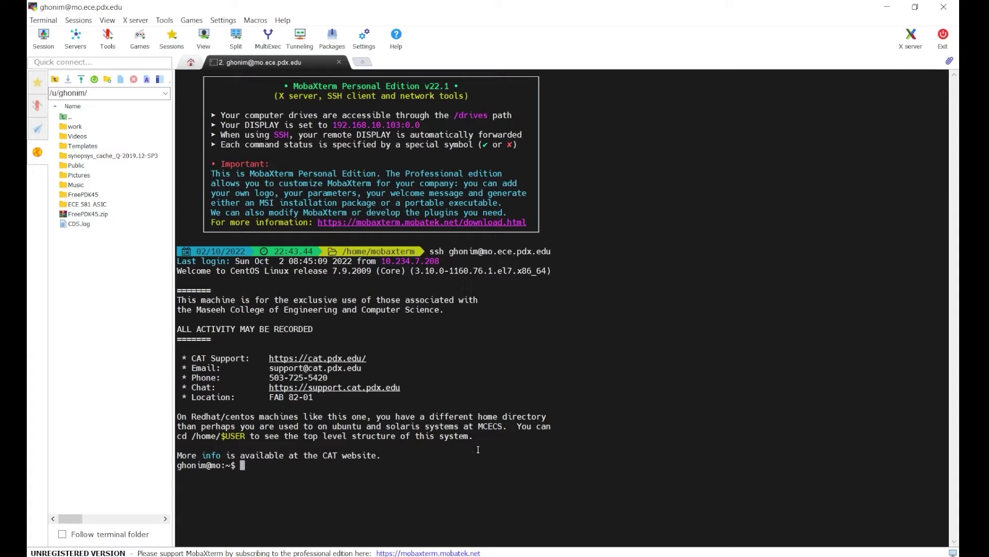
Run vncserver, which reports display :2, then run addpkg in the remote shell.
text(vncserver)
key(Return)
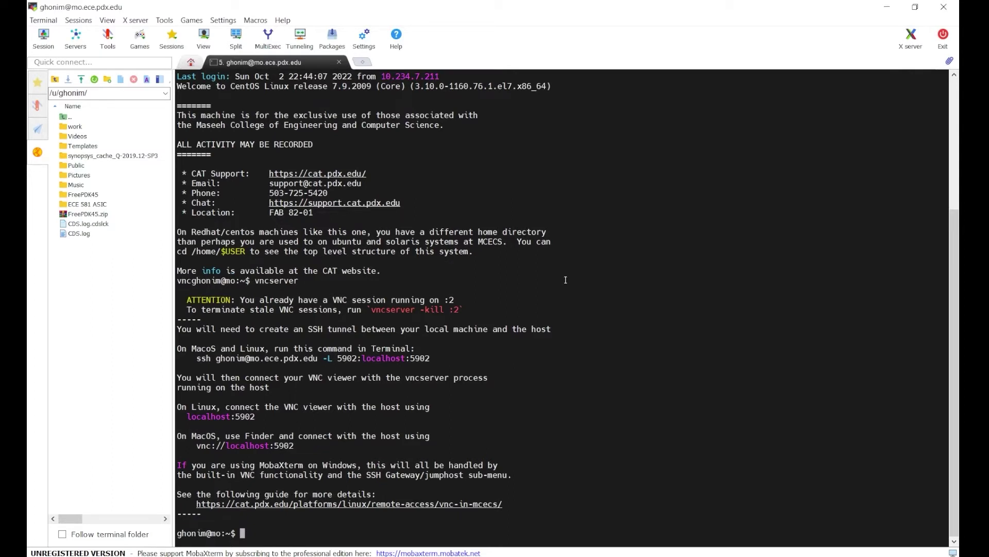
text(addpkg)
key(Return)
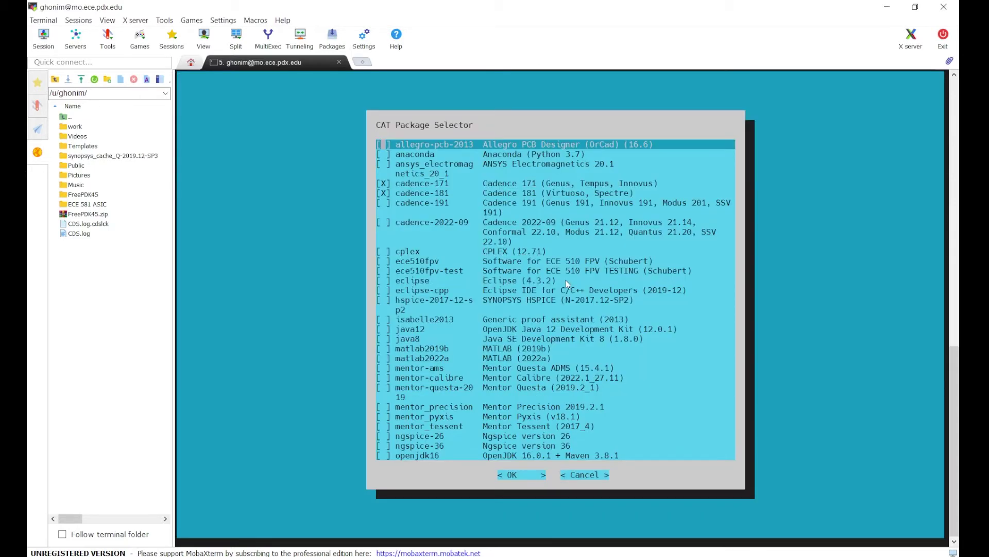
Keep cadence-171 and cadence-181 selected in the package selector, exit, and highlight the VNC connection instructions.
key(Down)
key(Down)
key(Down)
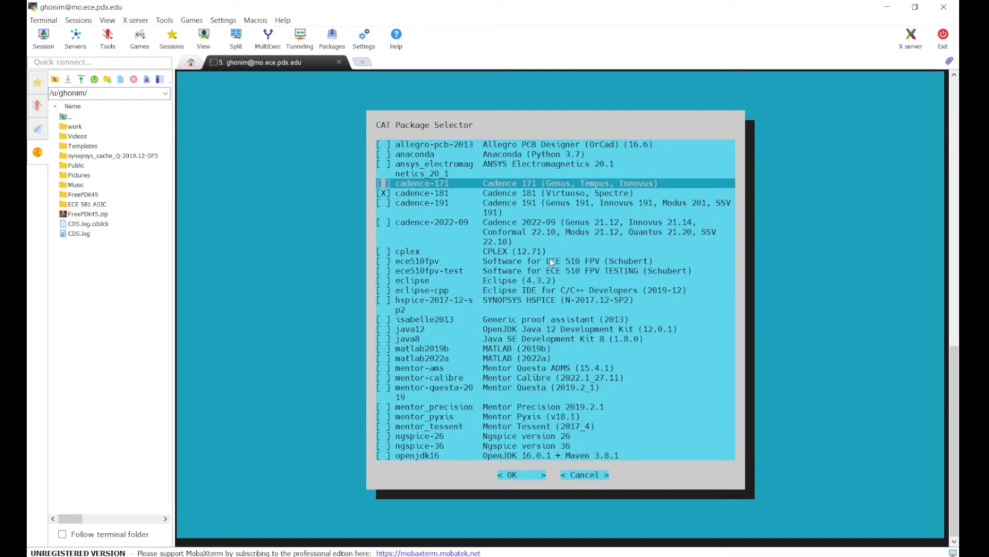
key(Down)
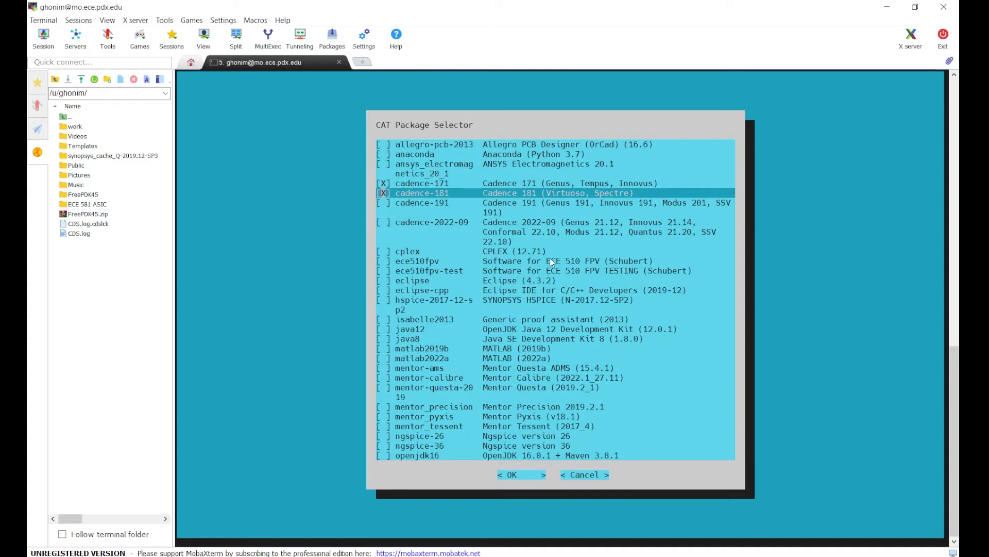
click(522, 478)
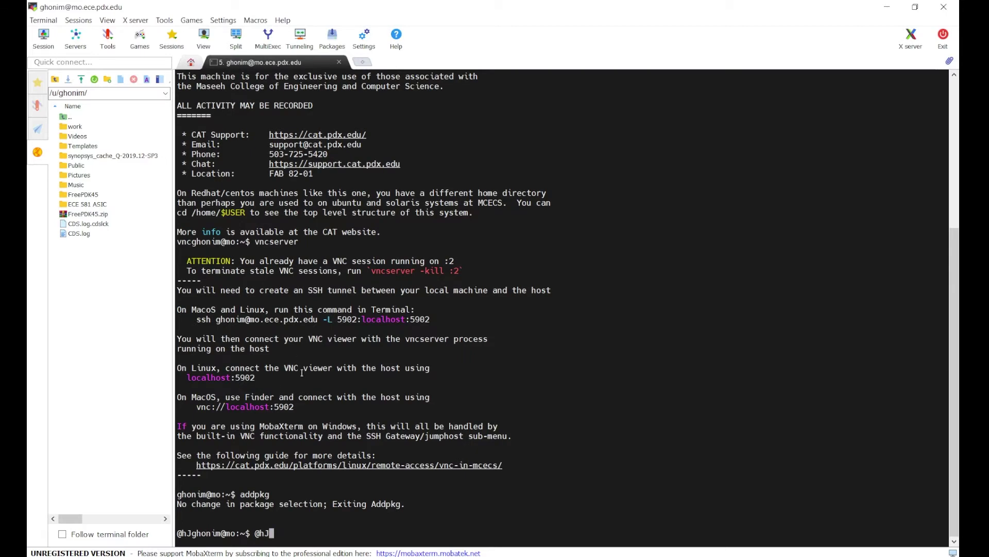
drag(310, 414, 235, 372)
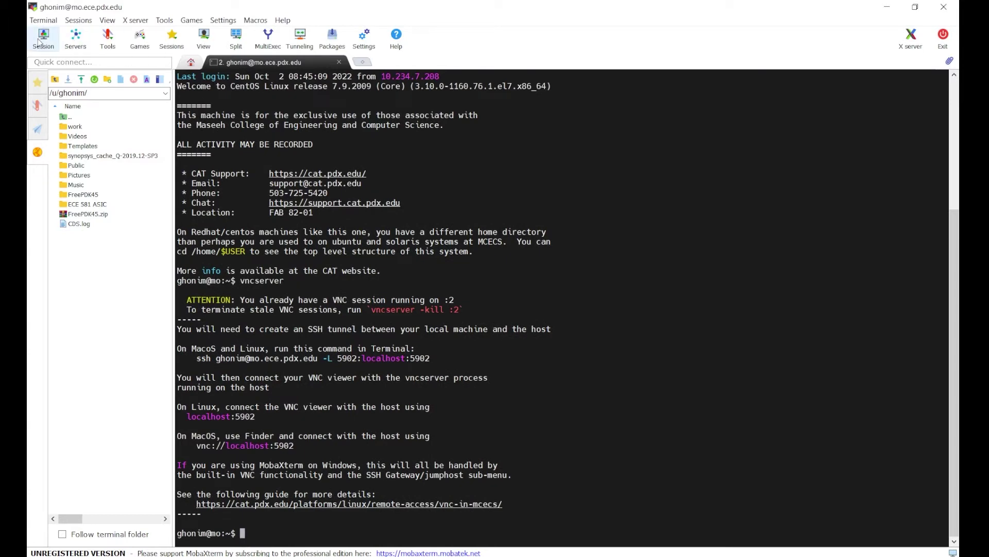
Create a new VNC session to localhost on port 5902.
click(41, 40)
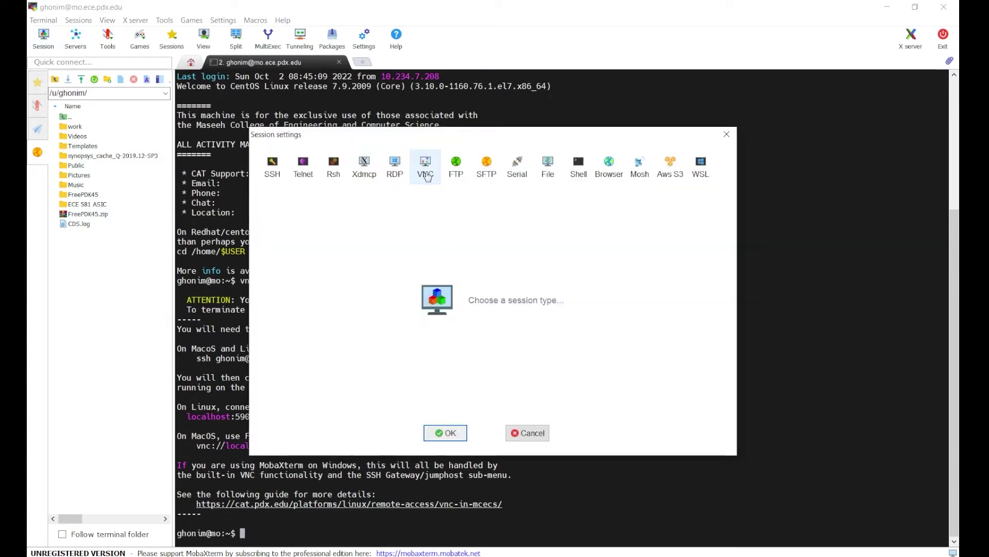
click(421, 170)
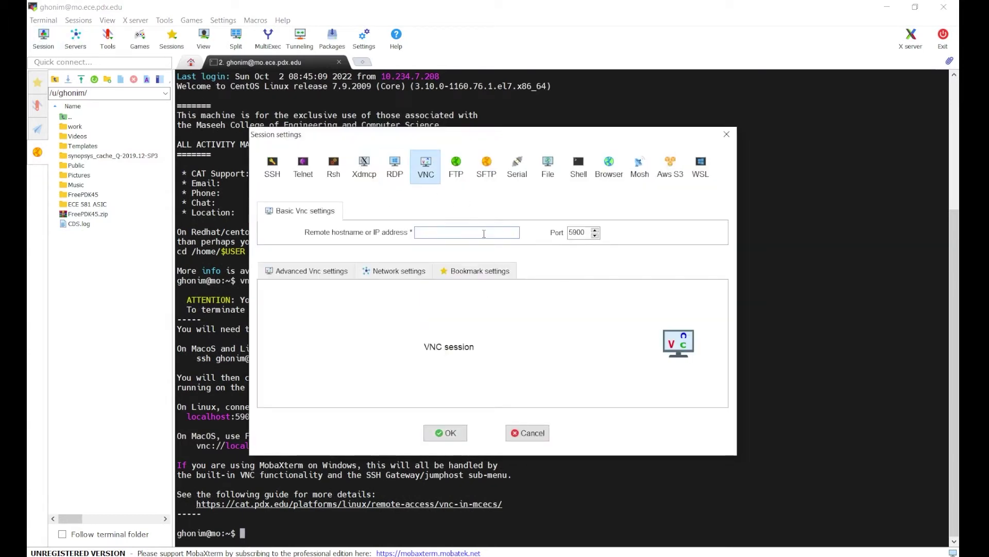
text(localhost)
click(596, 229)
click(596, 230)
drag(464, 134, 570, 108)
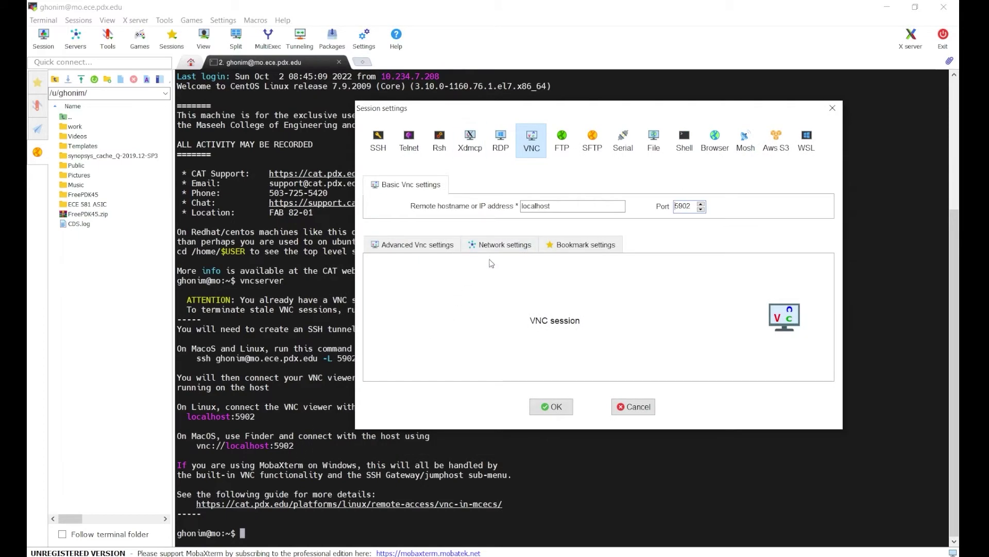
Route the session through an SSH gateway at mo.ece.pdx.edu with your username and save it.
click(502, 246)
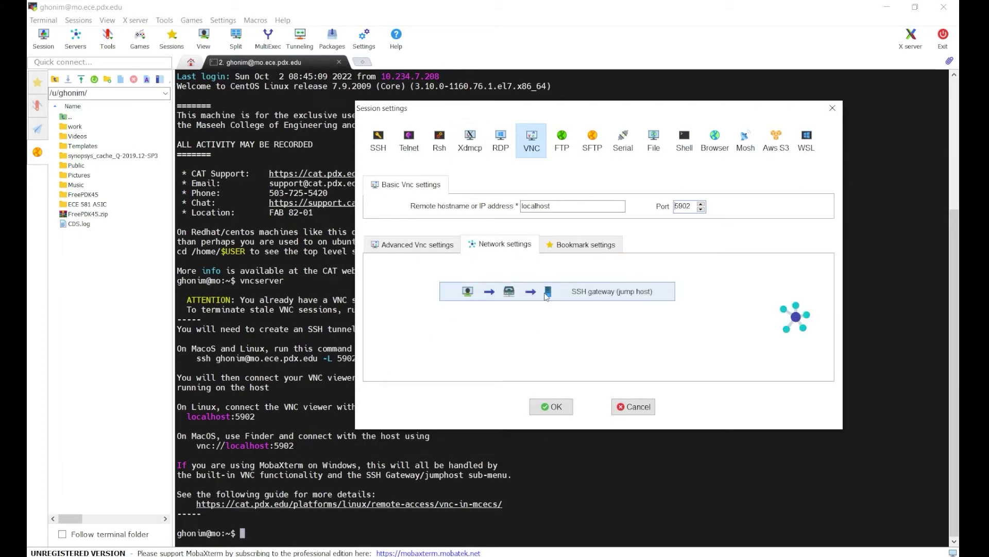
click(546, 297)
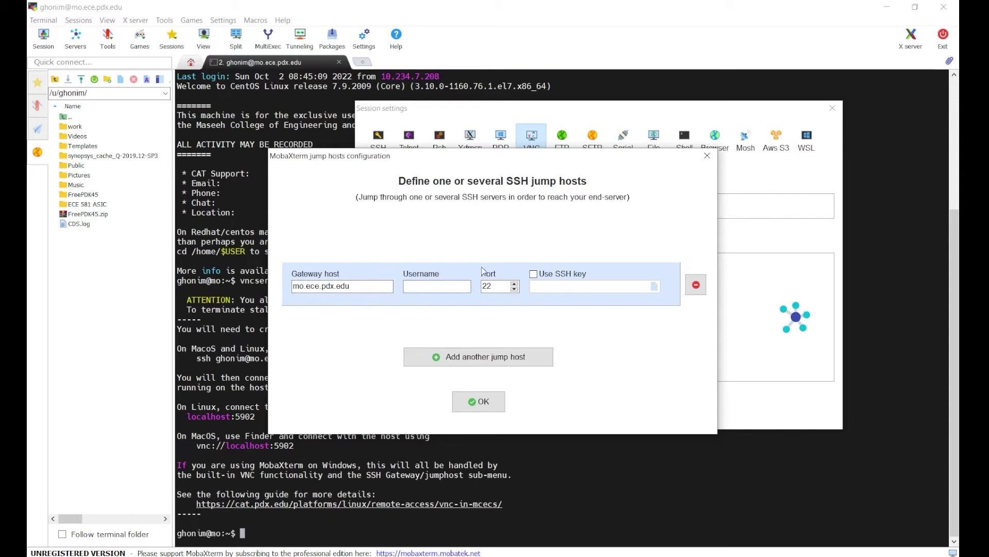
text(gho)
click(478, 402)
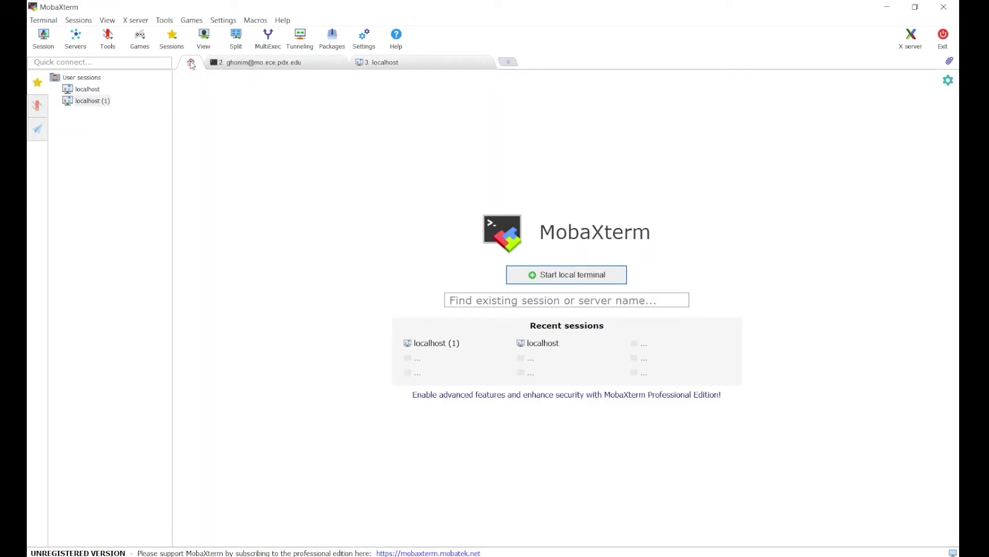
Launch the localhost (1) VNC session, unlock it with your password, and close the FreePDK45 folder window.
click(423, 343)
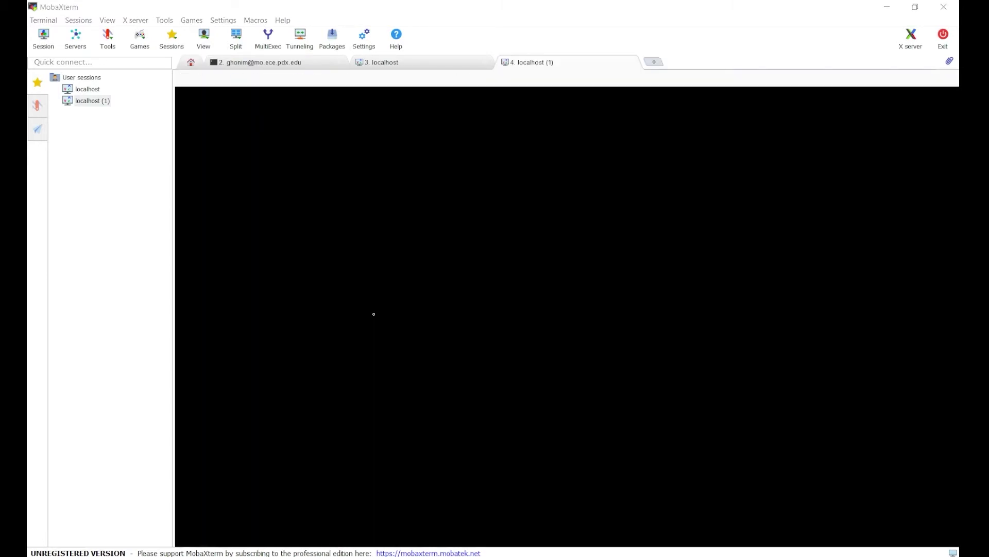
click(516, 328)
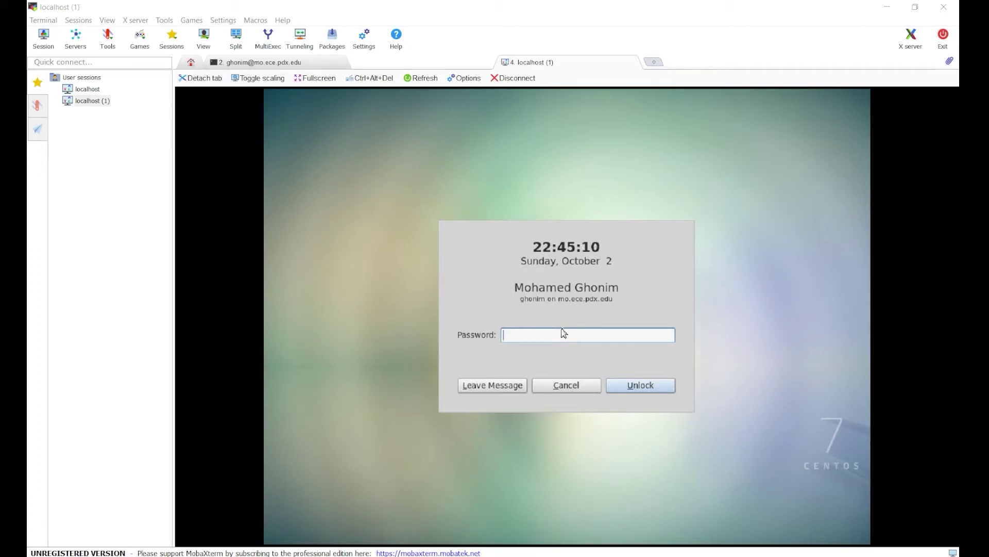
text(********)
click(628, 389)
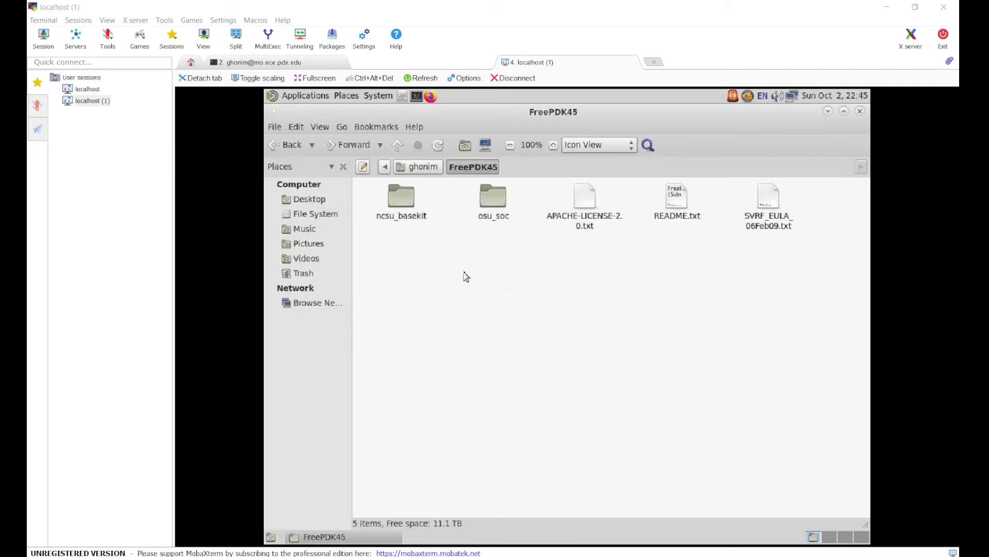
click(860, 111)
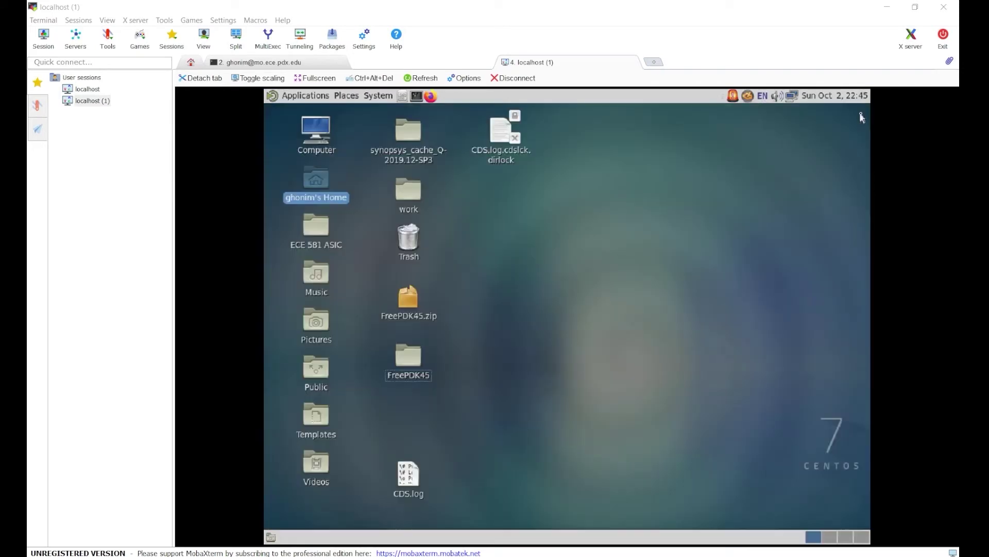
click(695, 235)
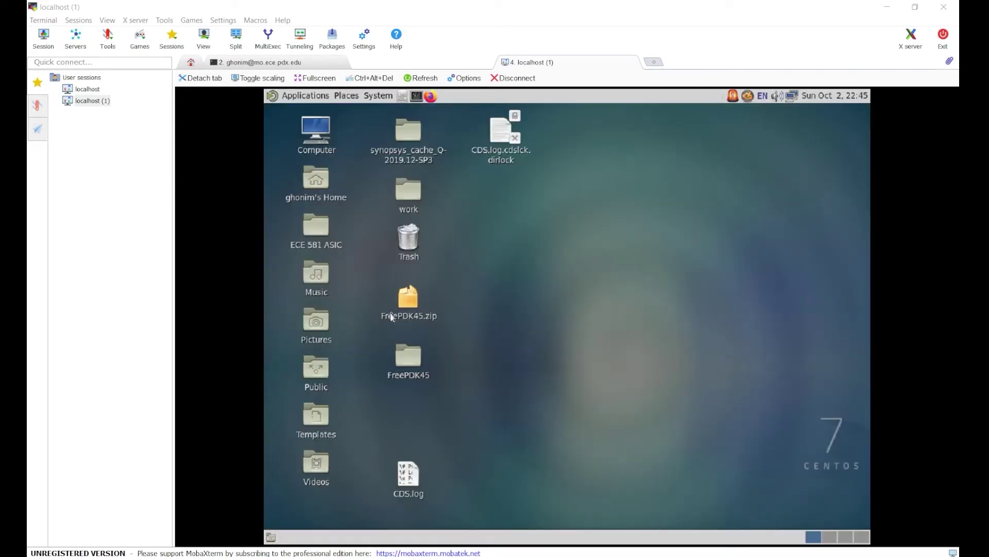
Permanently delete FreePDK45.zip from the remote CentOS desktop.
click(409, 299)
right_click(412, 296)
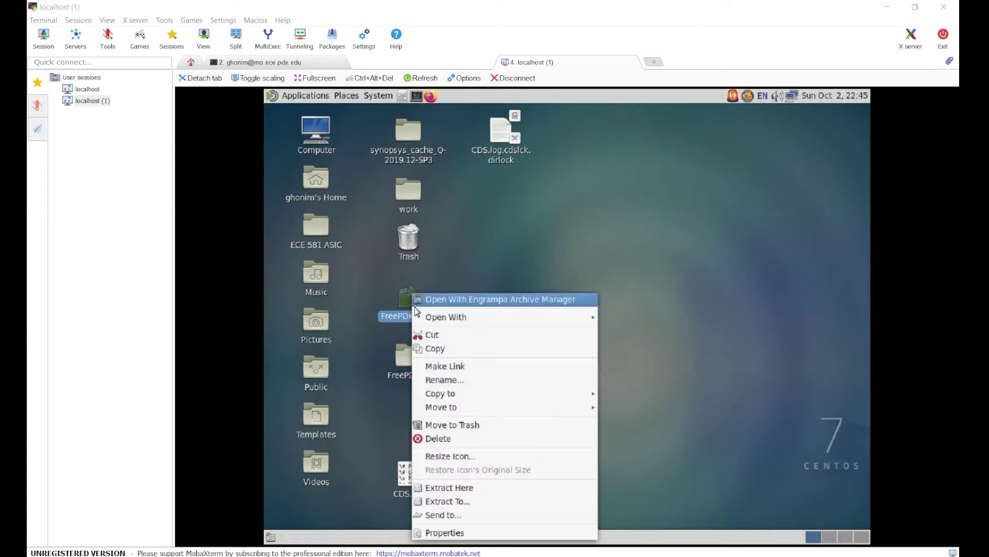
click(466, 441)
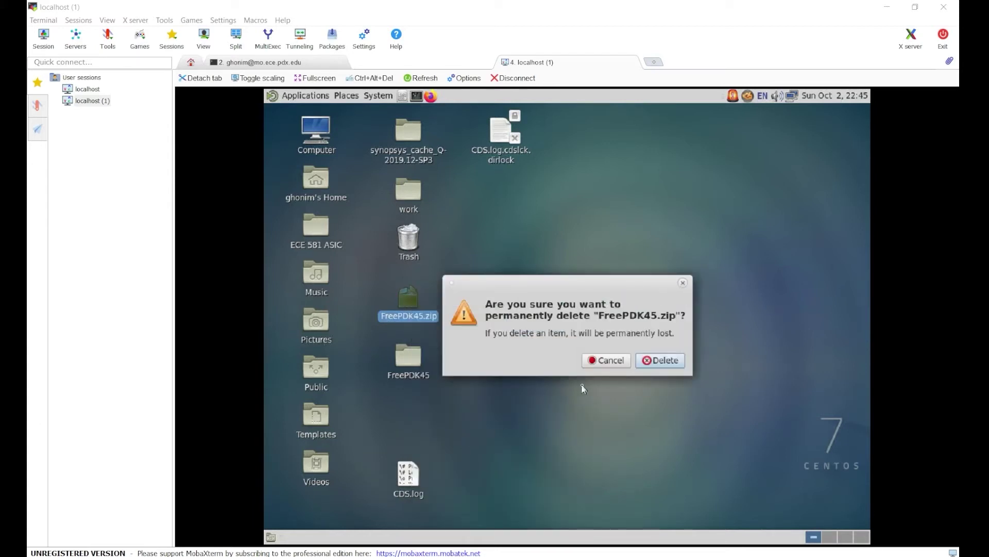
click(657, 361)
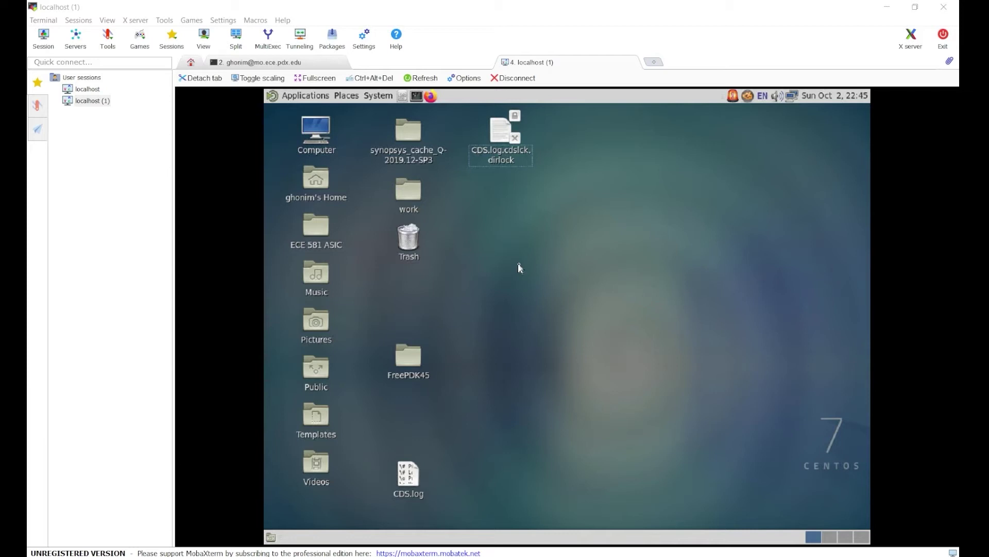
Permanently delete the FreePDK45 folder and let the deletion finish.
click(408, 364)
right_click(408, 364)
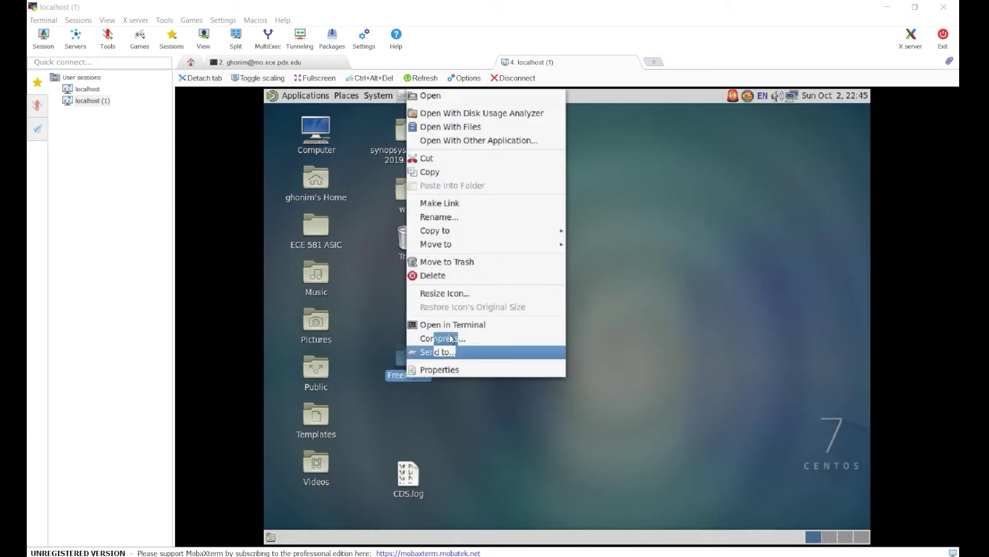
click(460, 281)
click(660, 363)
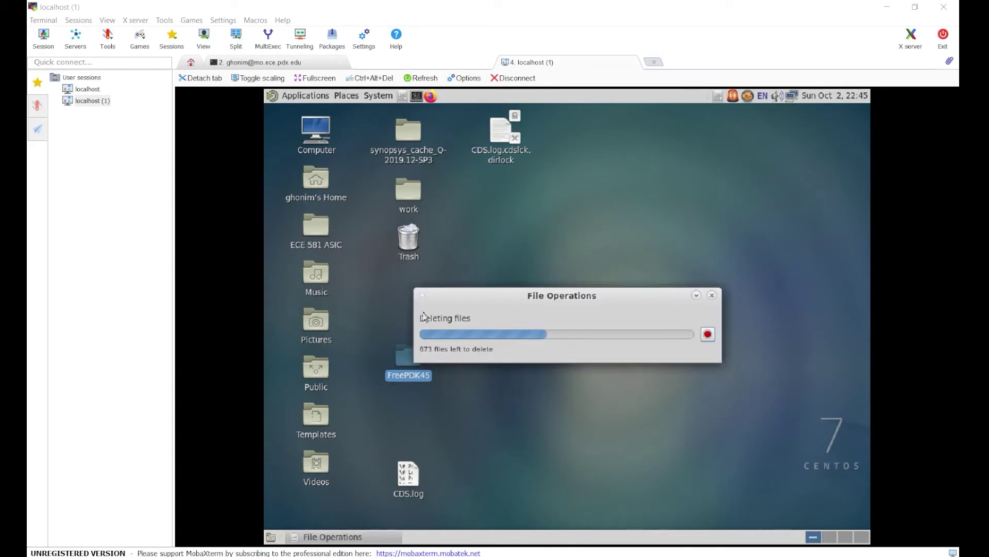
drag(457, 297, 572, 269)
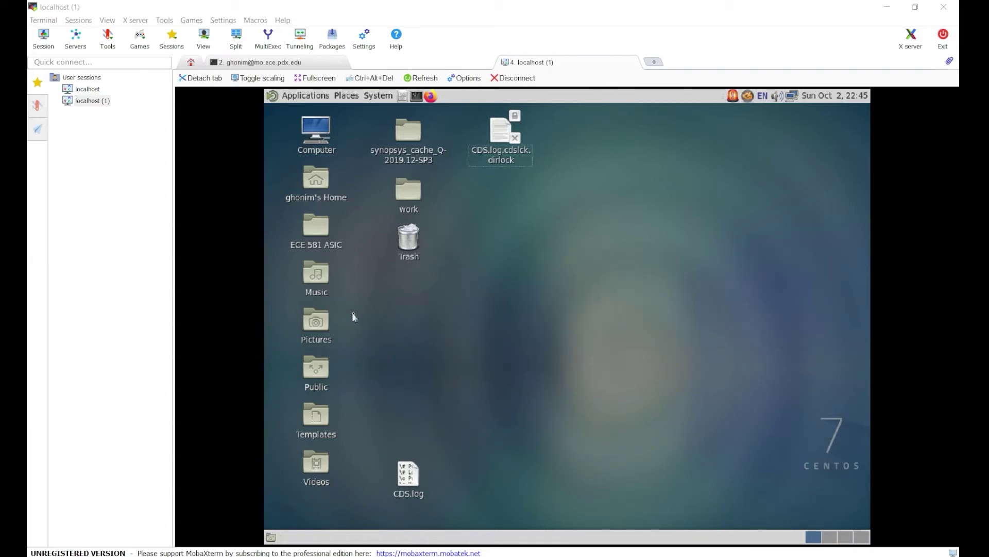
Delete FreePDK45.zip from the server via the SSH tab's SFTP sidebar, dismissing the SFTP error.
click(320, 175)
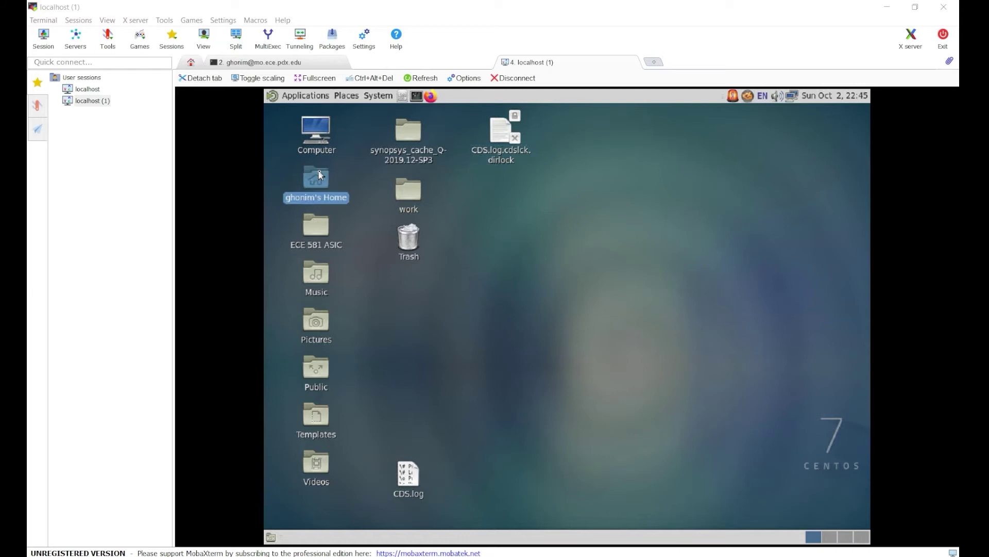
double_click(320, 175)
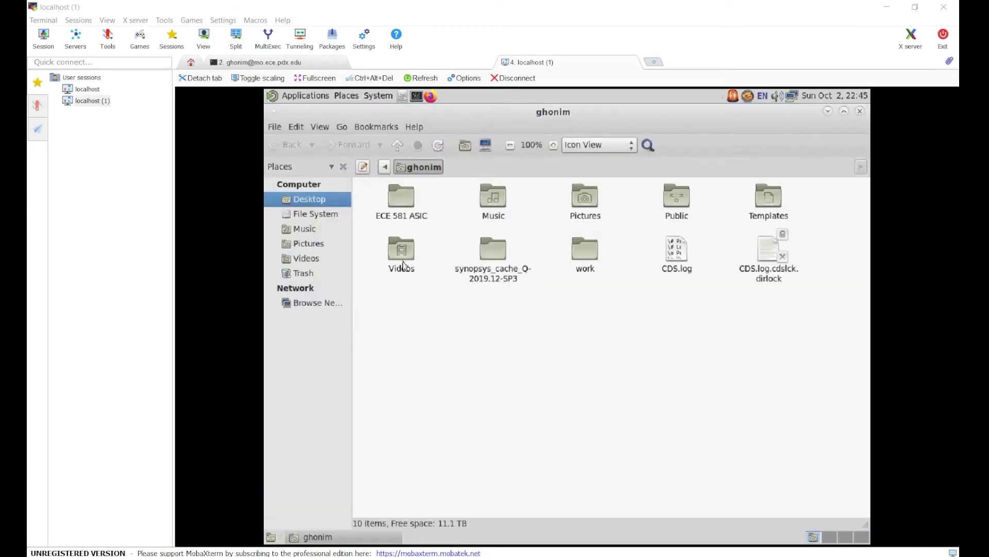
key(ctrl+w)
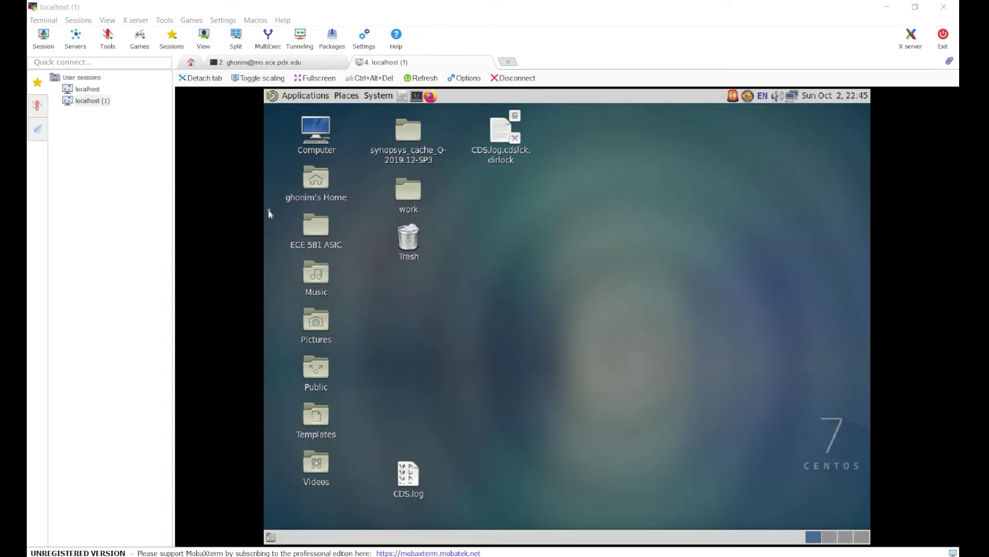
click(241, 61)
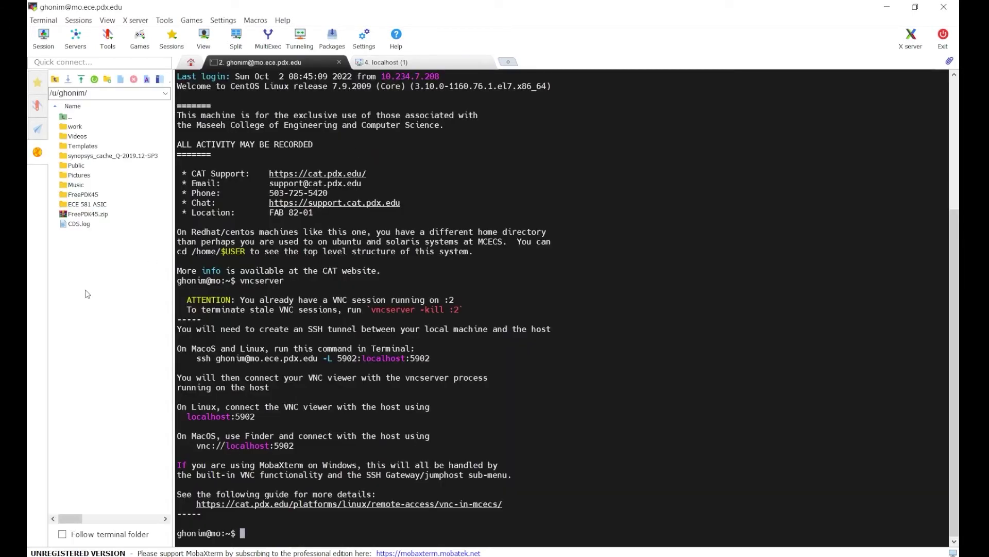
right_click(86, 214)
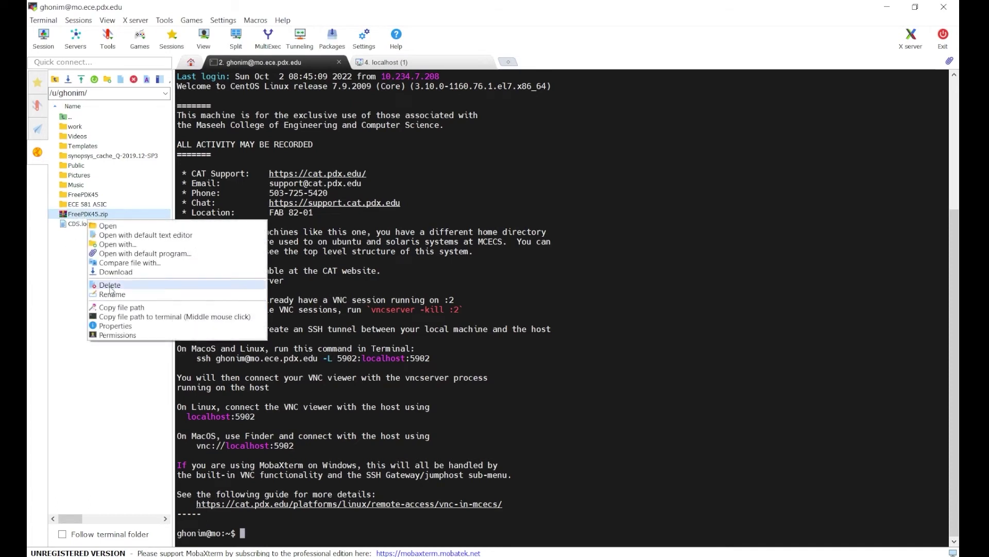
click(103, 287)
click(519, 325)
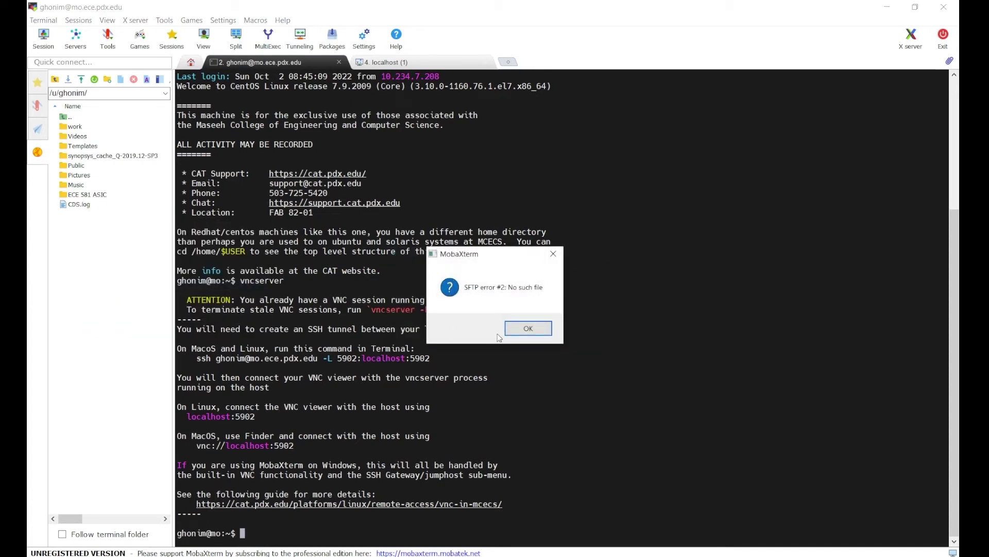
click(525, 328)
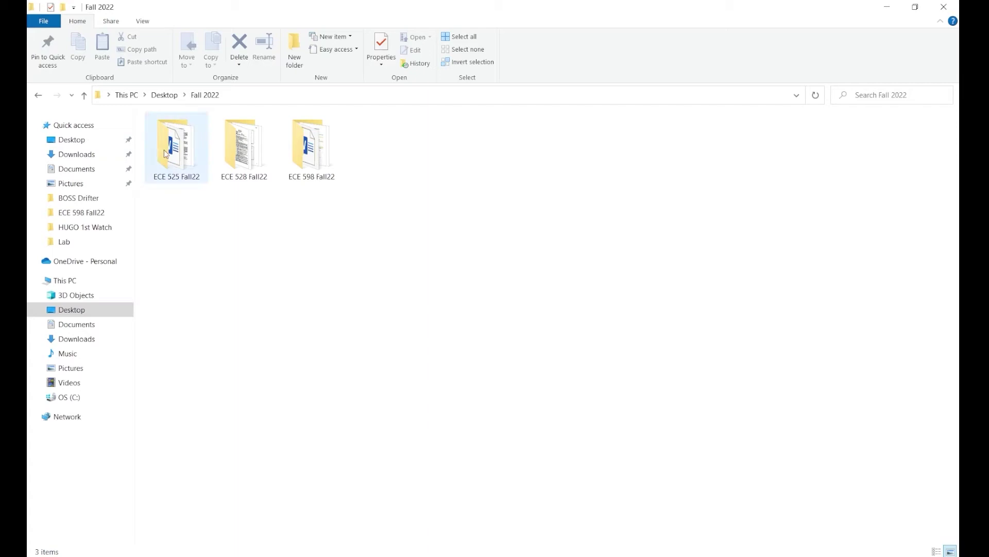
Drag FreePDK45.zip from the local ECE 525 Fall22\Lab folder into MobaXterm's SFTP browser.
double_click(165, 152)
click(189, 146)
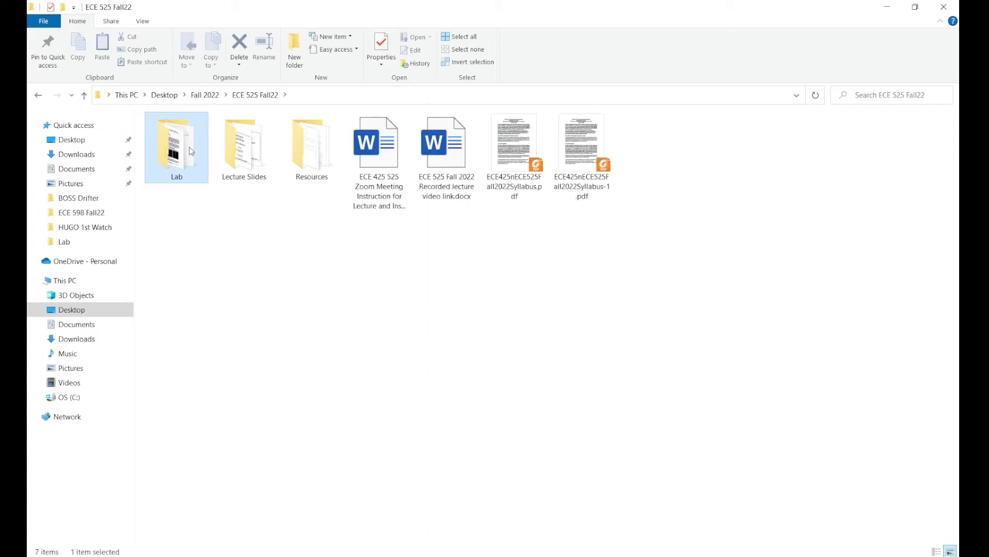
double_click(190, 147)
click(925, 152)
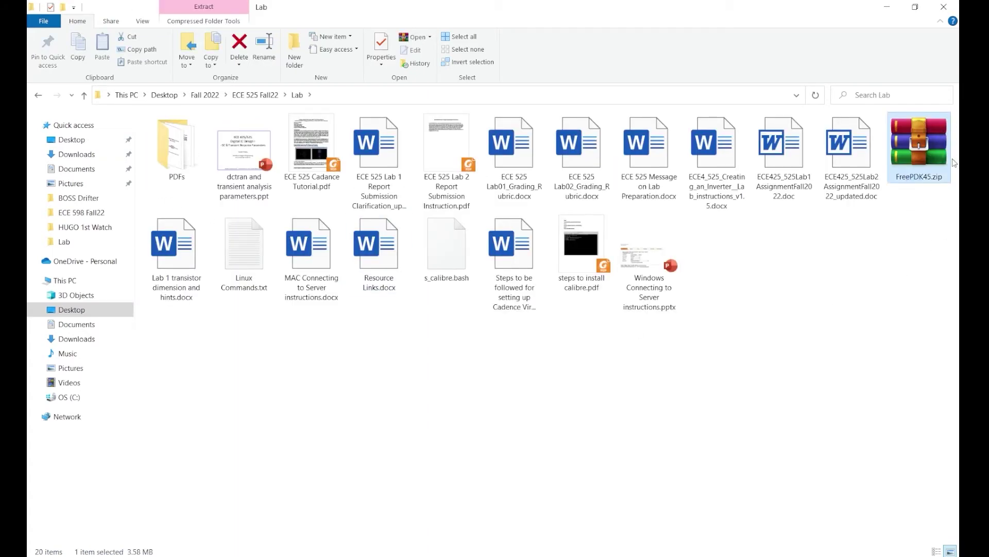
drag(911, 160, 83, 268)
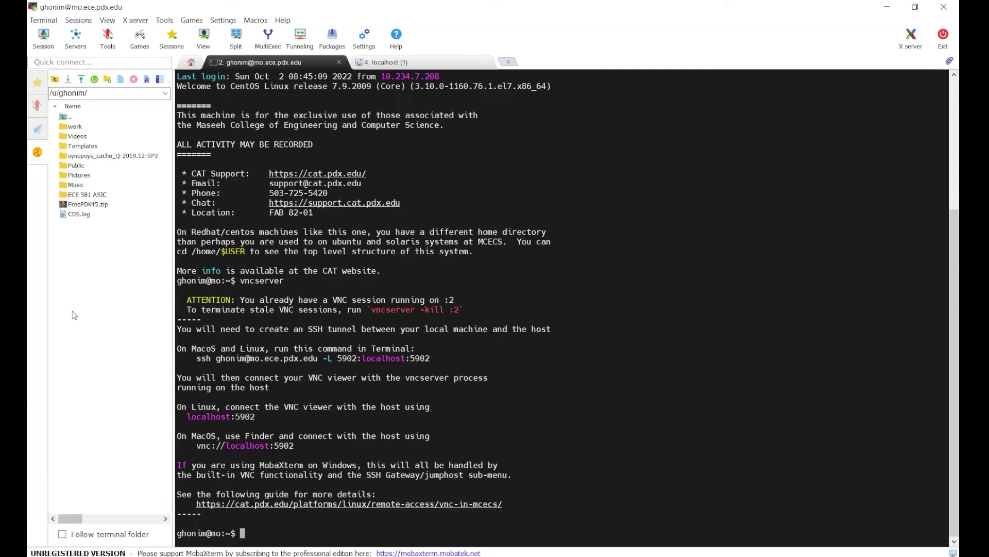
On the remote desktop, copy FreePDK45.zip into the home folder, replacing the existing copy.
mouse_move(86, 205)
click(384, 62)
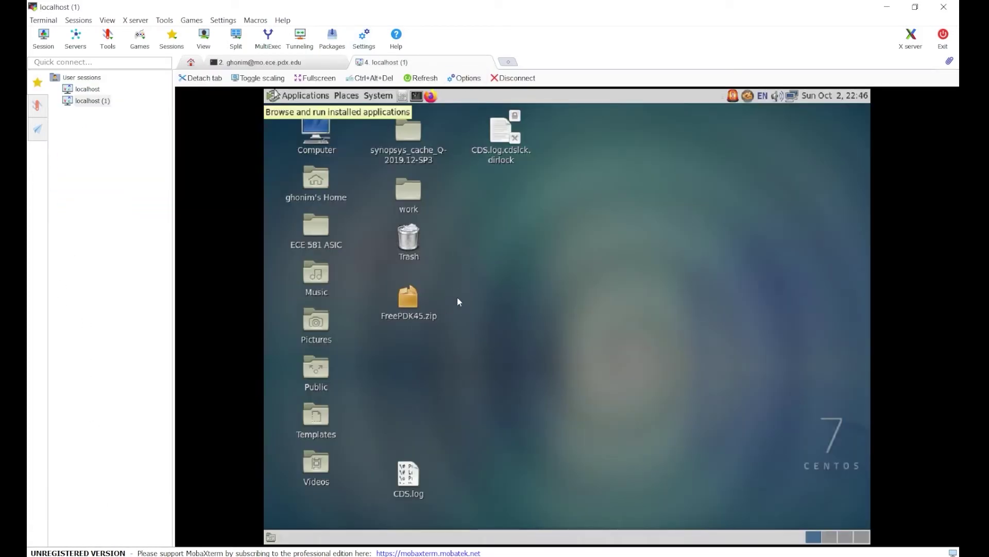
drag(458, 298, 375, 348)
drag(407, 314, 327, 196)
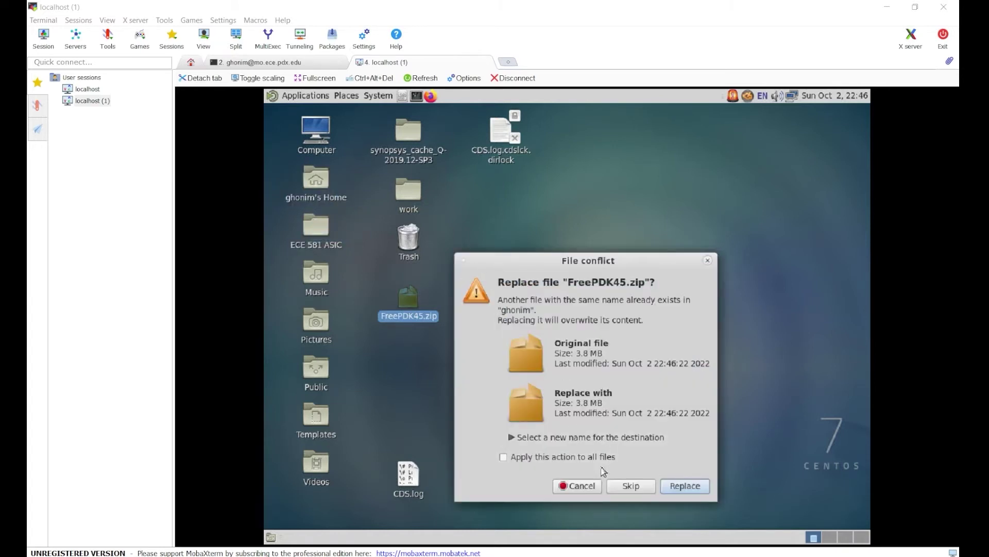
click(692, 485)
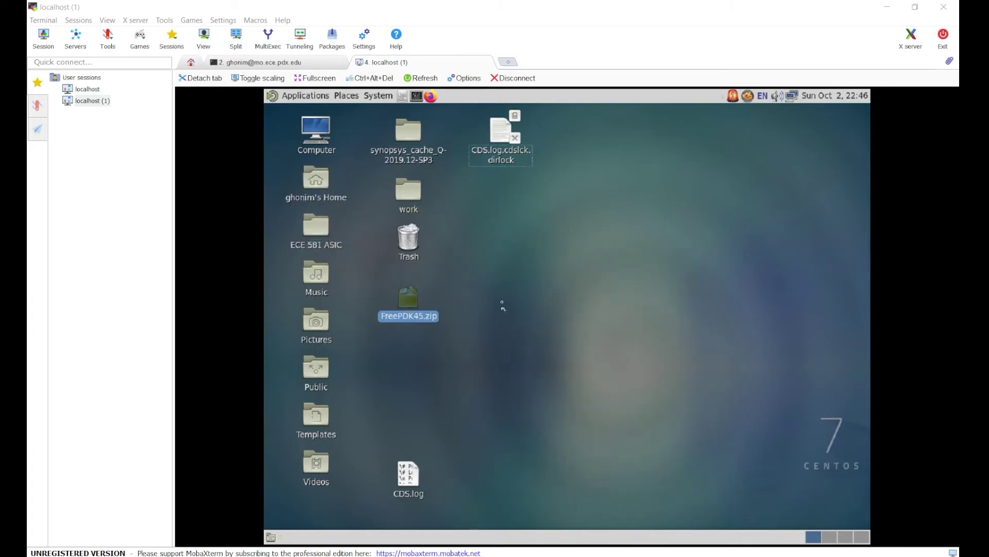
Extract FreePDK45.zip in the home folder with Extract Here.
double_click(319, 184)
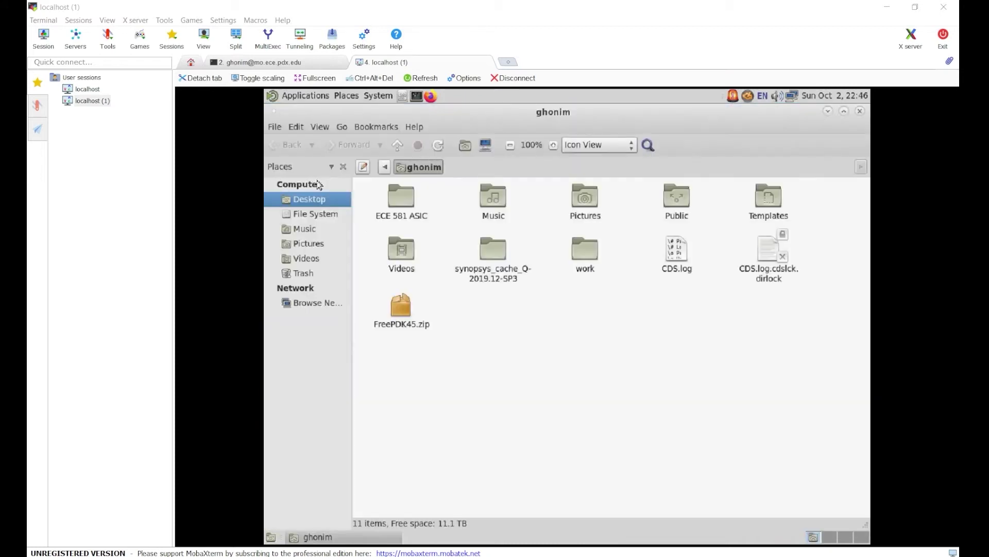
click(404, 305)
right_click(407, 298)
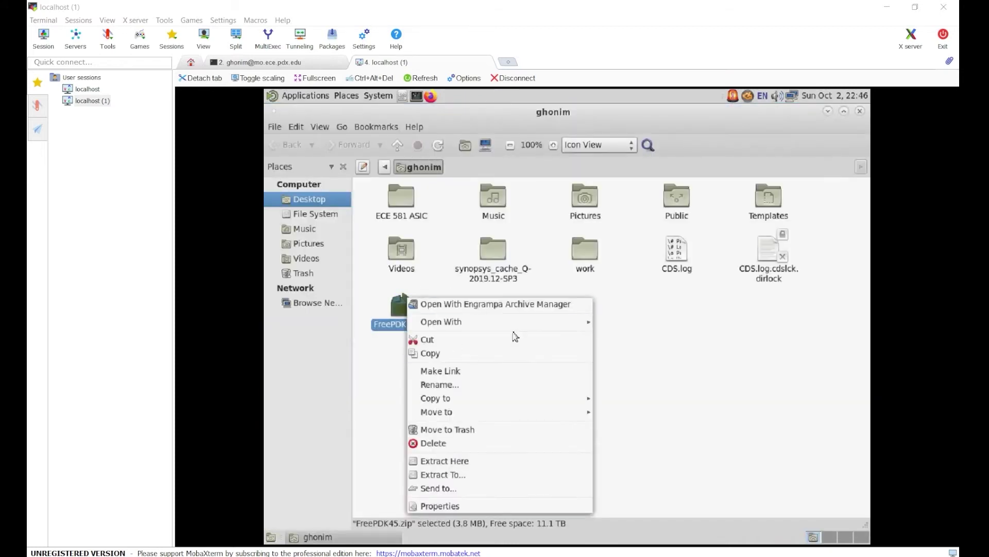
click(491, 463)
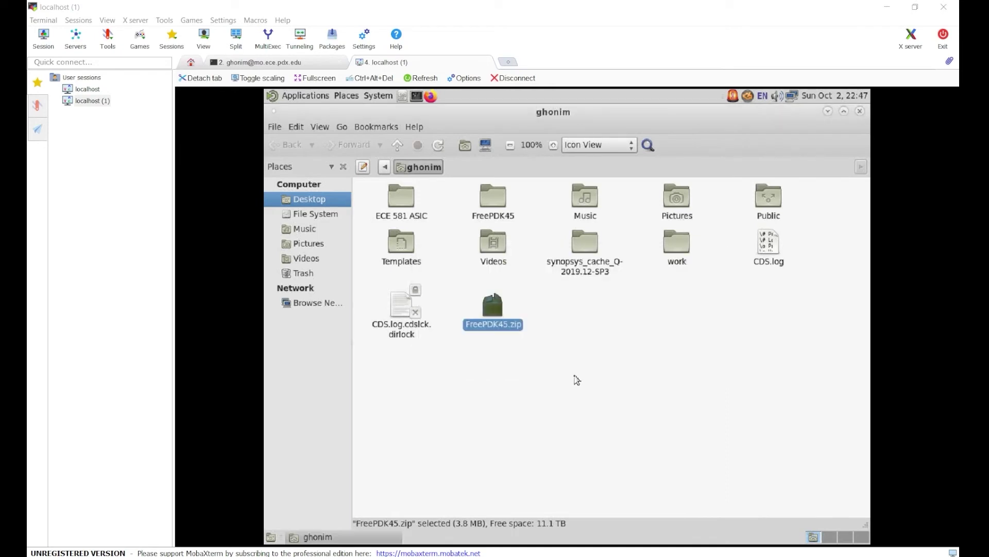
Open the extracted FreePDK45 folder and its nested FreePDK45 folder.
drag(554, 353, 464, 294)
click(541, 319)
double_click(499, 211)
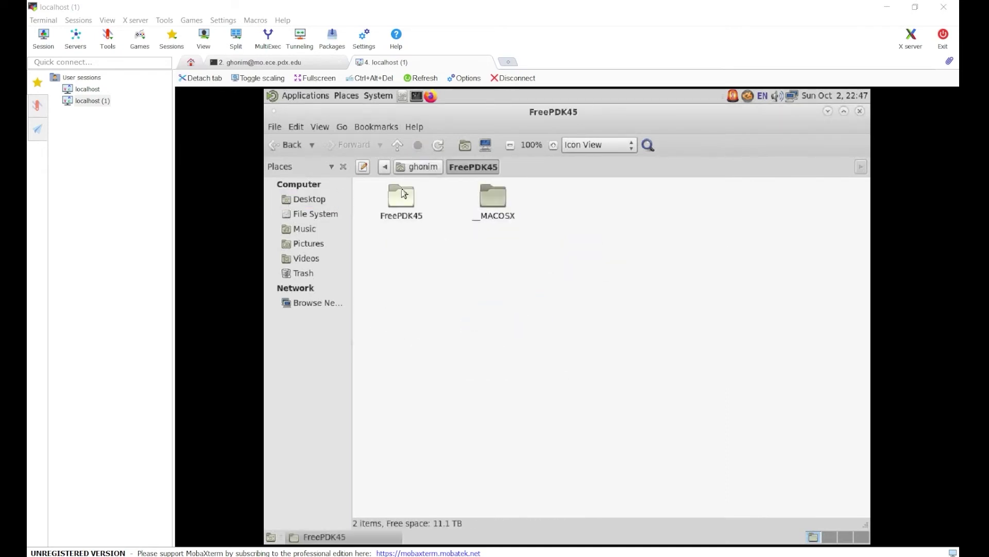
double_click(401, 199)
Move ncsu_basekit, osu_soc and the three text files up into the parent FreePDK45 folder.
drag(815, 279, 367, 180)
right_click(391, 196)
click(411, 218)
click(466, 186)
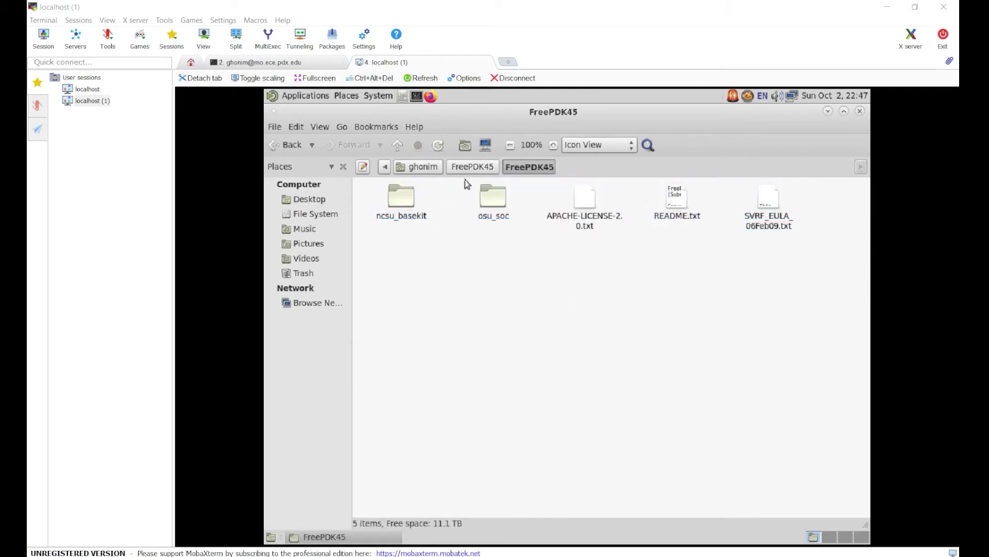
click(472, 166)
right_click(566, 232)
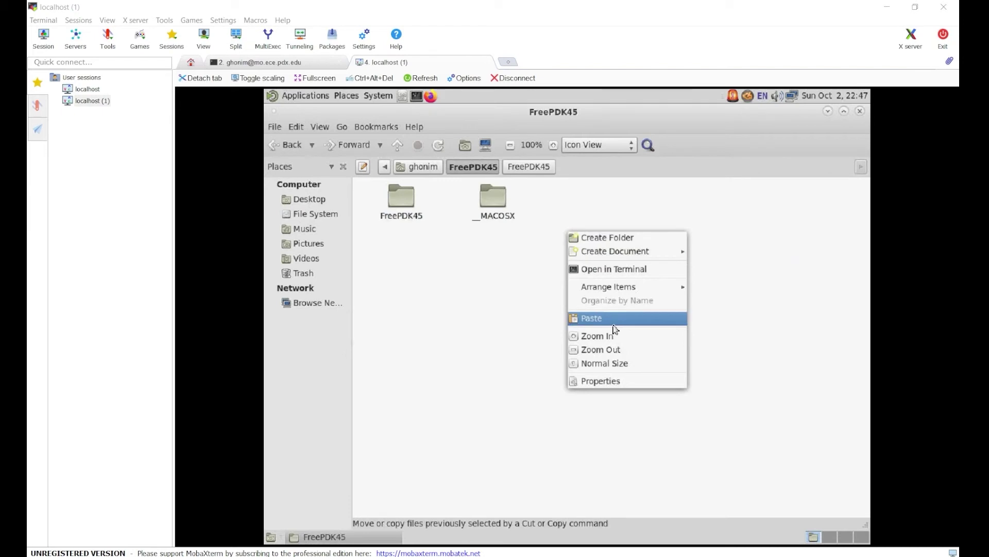
click(612, 319)
click(547, 302)
Permanently delete the nested FreePDK45 and __MACOSX folders.
click(494, 195)
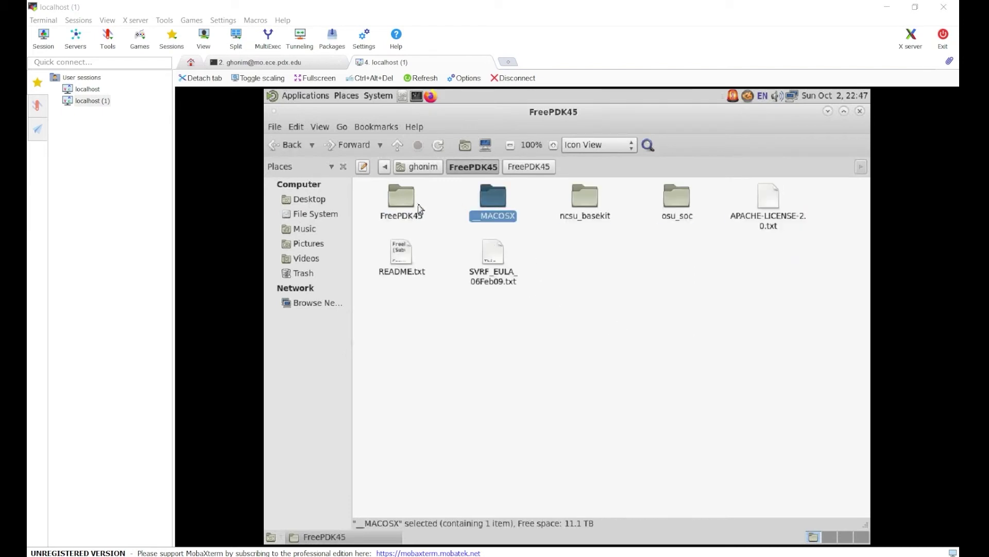
click(372, 200)
drag(372, 199, 520, 207)
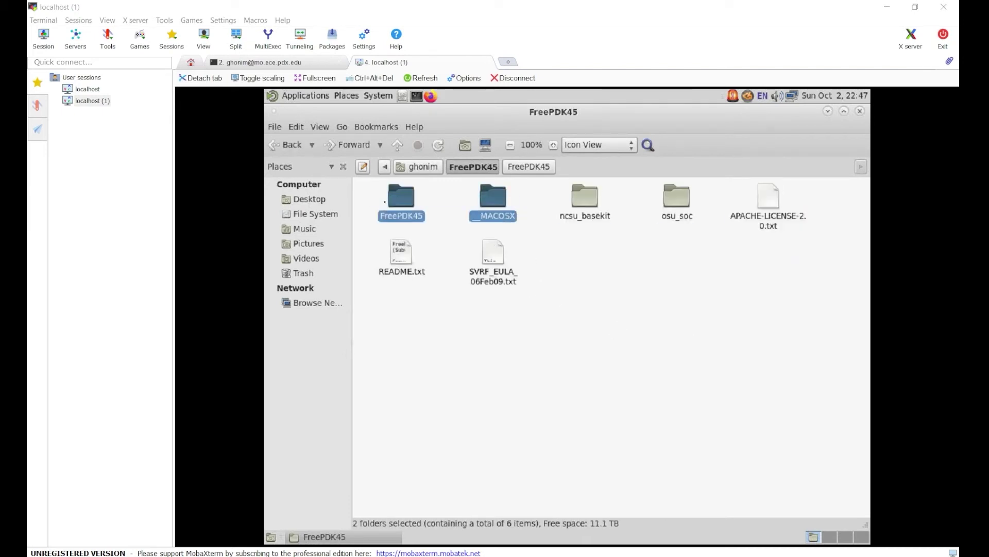
right_click(413, 203)
click(440, 389)
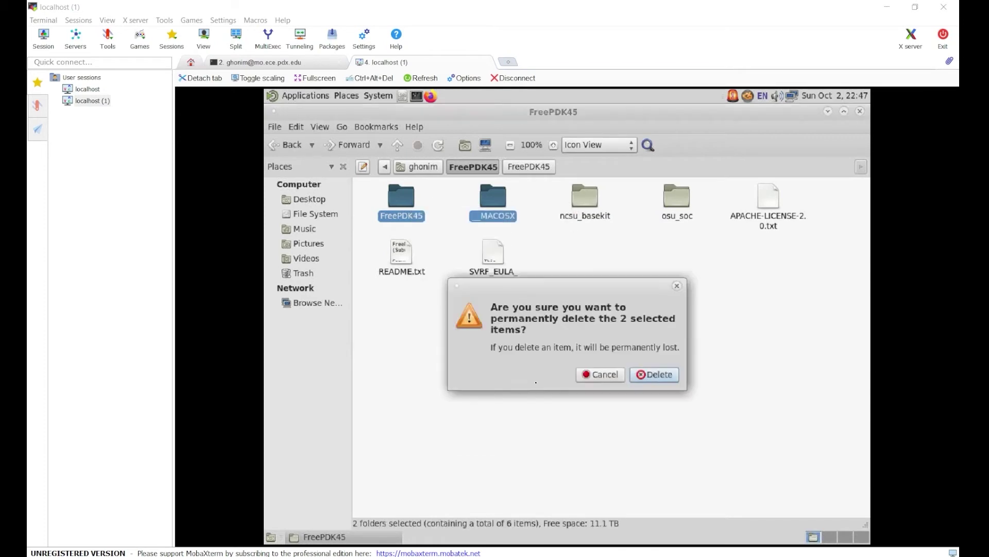
click(654, 375)
drag(768, 341, 332, 195)
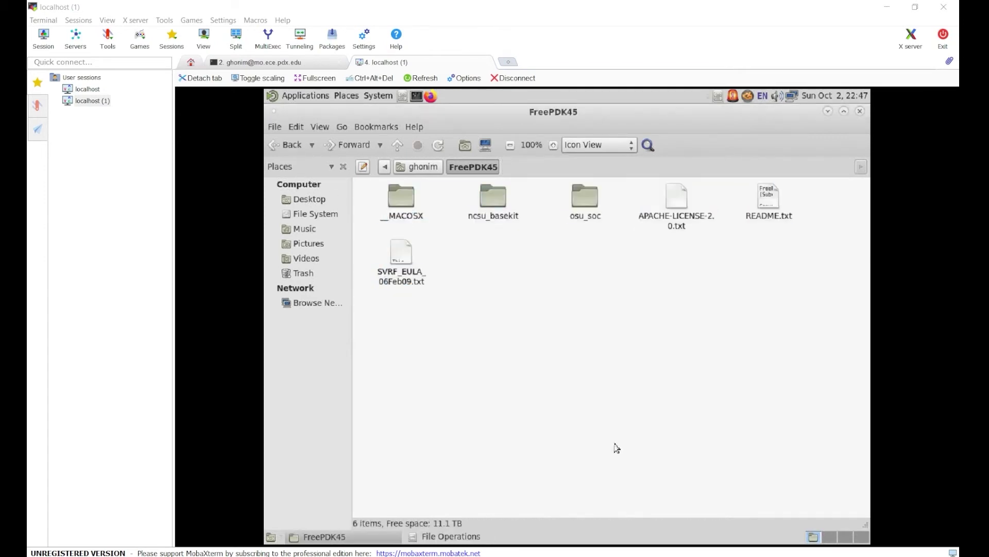
click(418, 172)
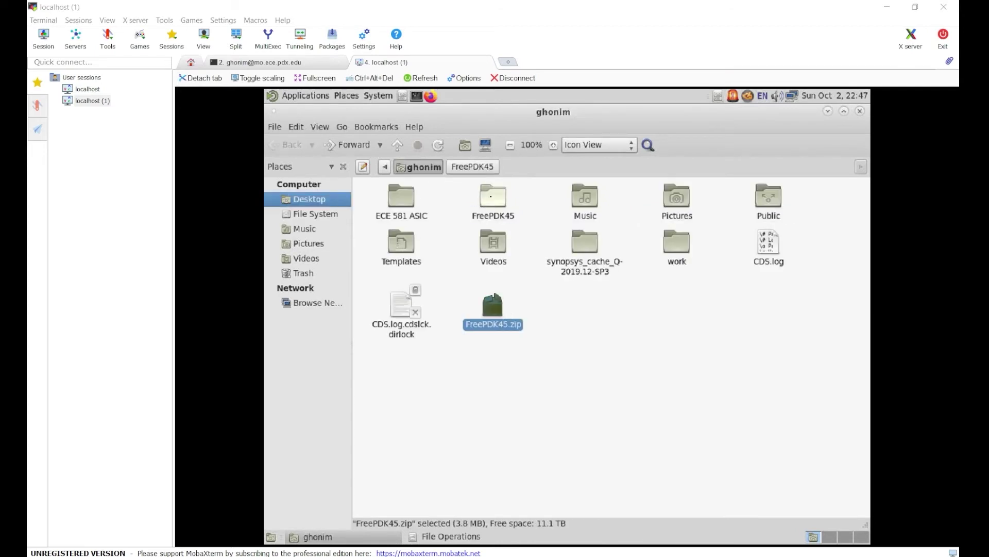
Open a Mate Terminal in the FreePDK45 folder and move it to the right.
double_click(493, 198)
right_click(515, 281)
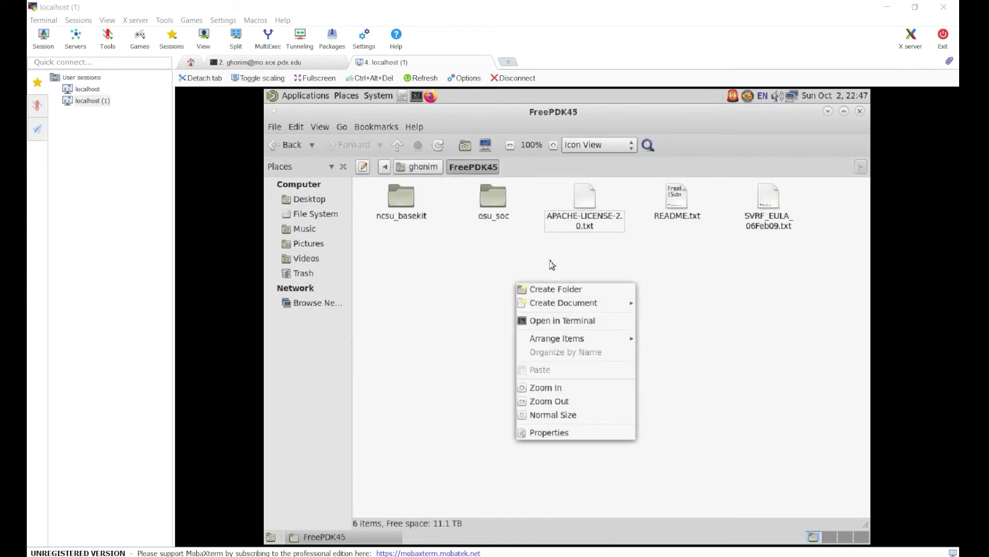
click(550, 279)
right_click(532, 299)
click(571, 338)
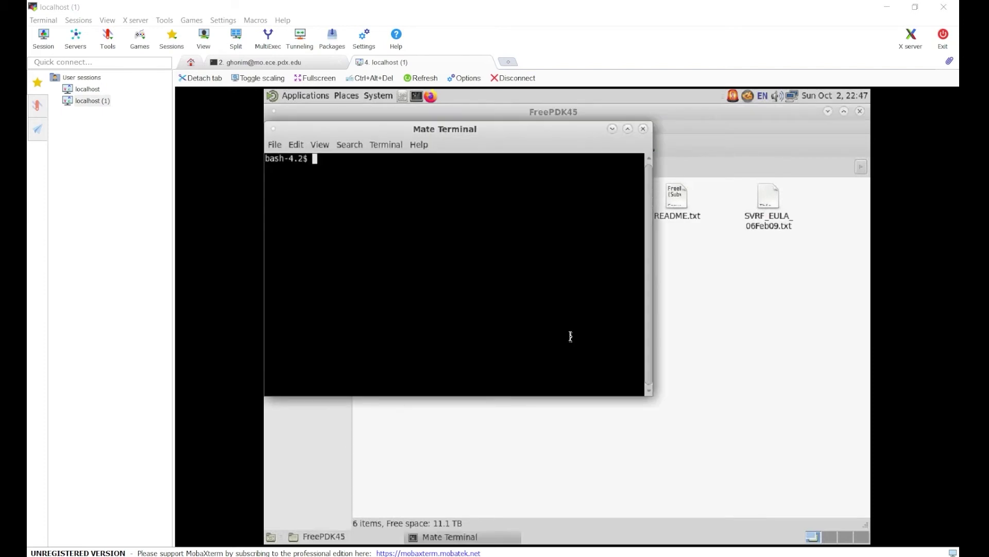
drag(412, 133, 542, 153)
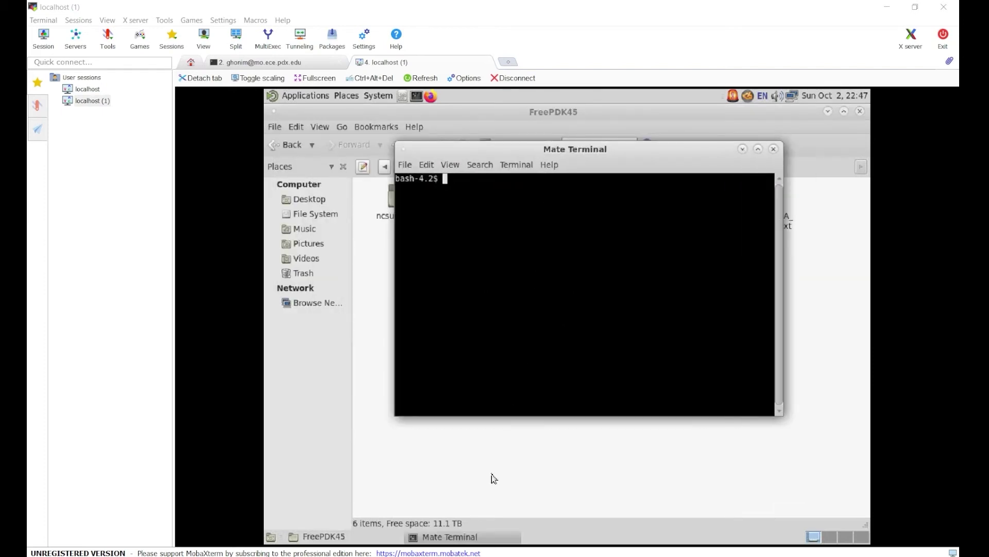
Open 'Steps to be followed for setting up Cadence Virtuoso.pdf' from the Lab\PDFs folder.
mouse_move(400, 555)
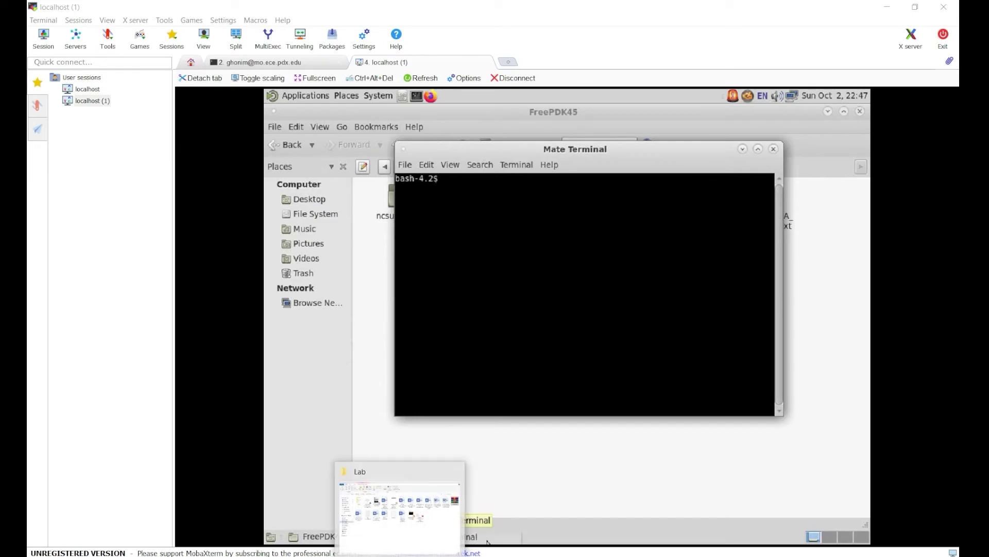
click(399, 515)
drag(956, 314, 345, 330)
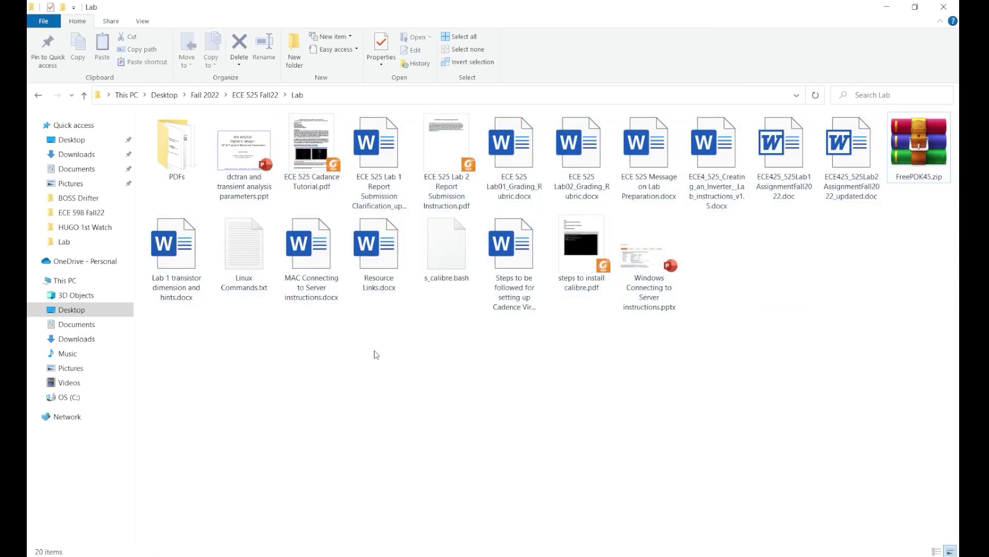
drag(523, 360, 510, 245)
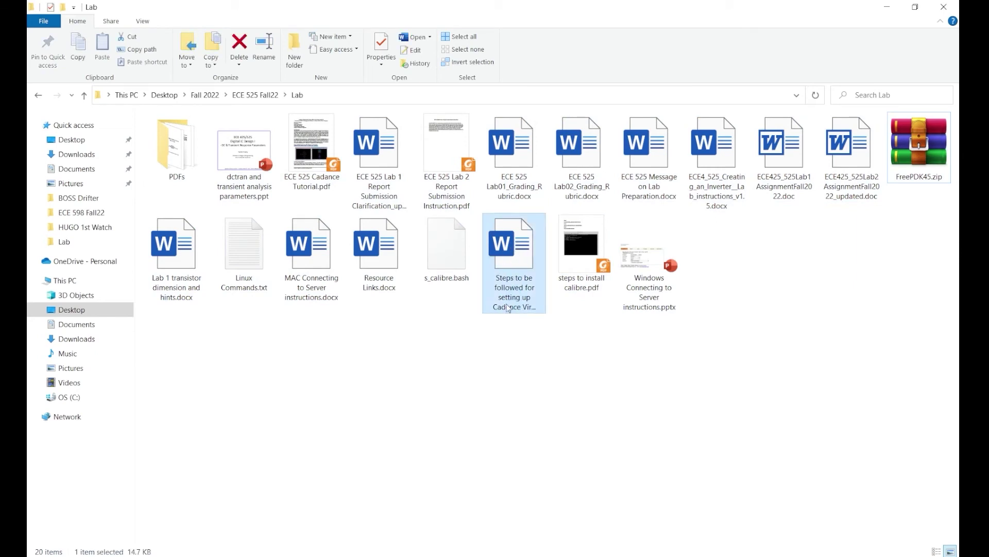
drag(488, 360, 388, 309)
double_click(177, 144)
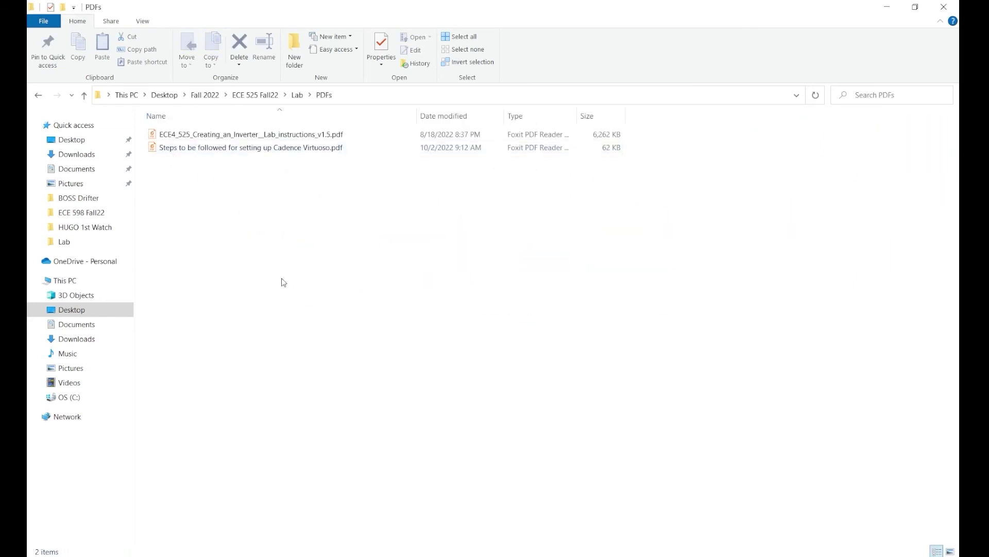
double_click(247, 147)
Run 'cd ~/FreePDK45/ncsu_basekit/cdssetup' in the terminal, copied from the PDF.
scroll(382, 239, down, 3)
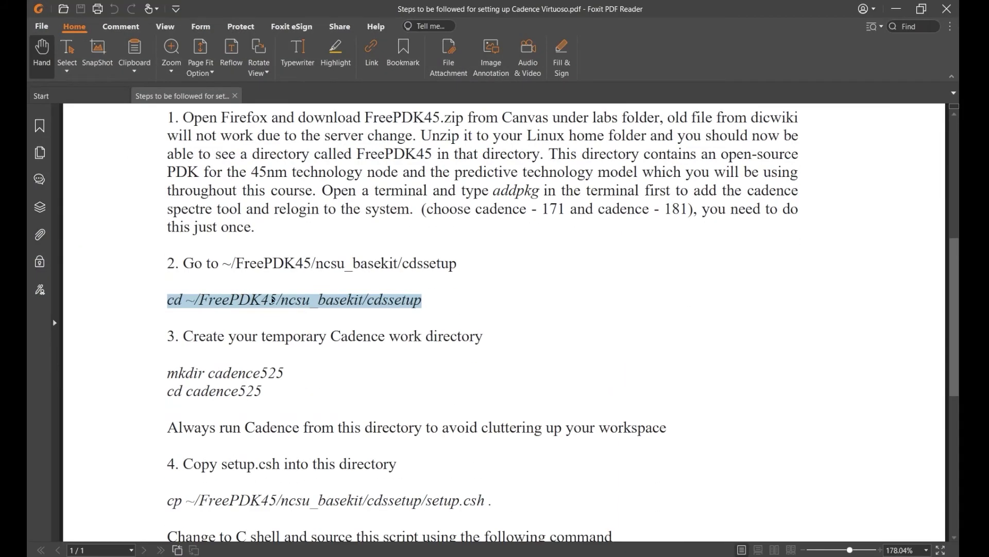
click(251, 300)
drag(169, 301, 421, 302)
right_click(422, 309)
click(437, 309)
key(alt+Tab)
right_click(494, 267)
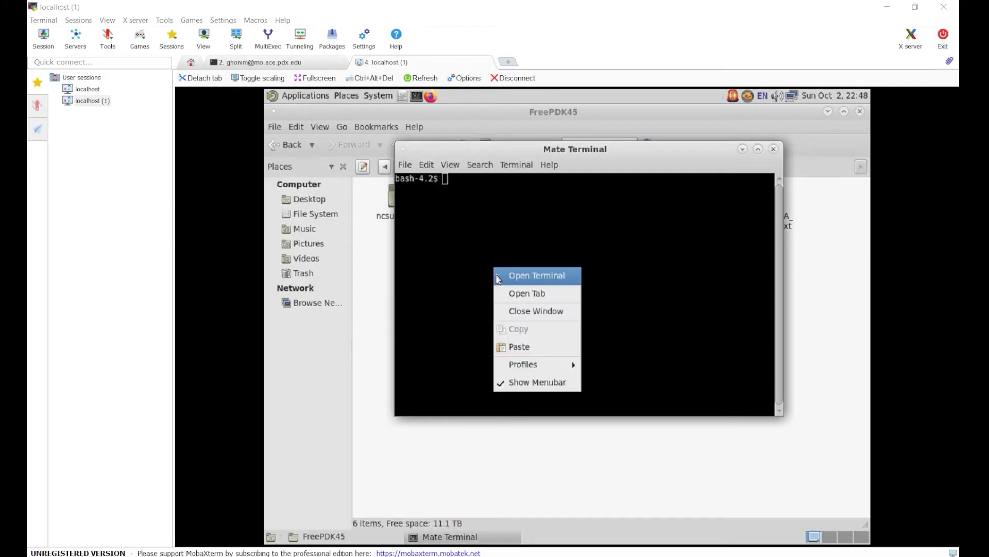
click(512, 344)
key(Return)
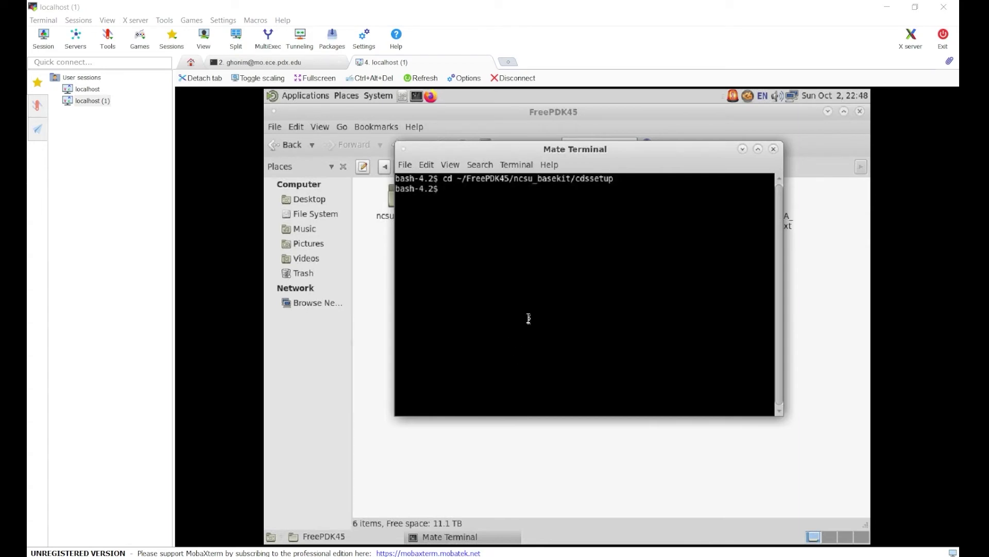
Run 'mkdir cadence525' in the terminal, copied from the PDF.
key(alt+Tab)
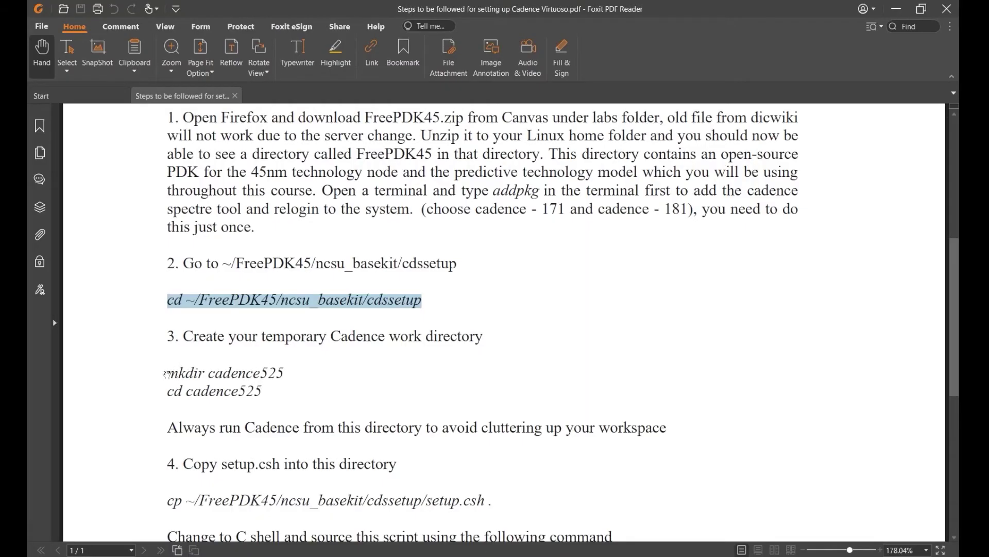
drag(167, 374, 270, 374)
right_click(270, 374)
click(278, 380)
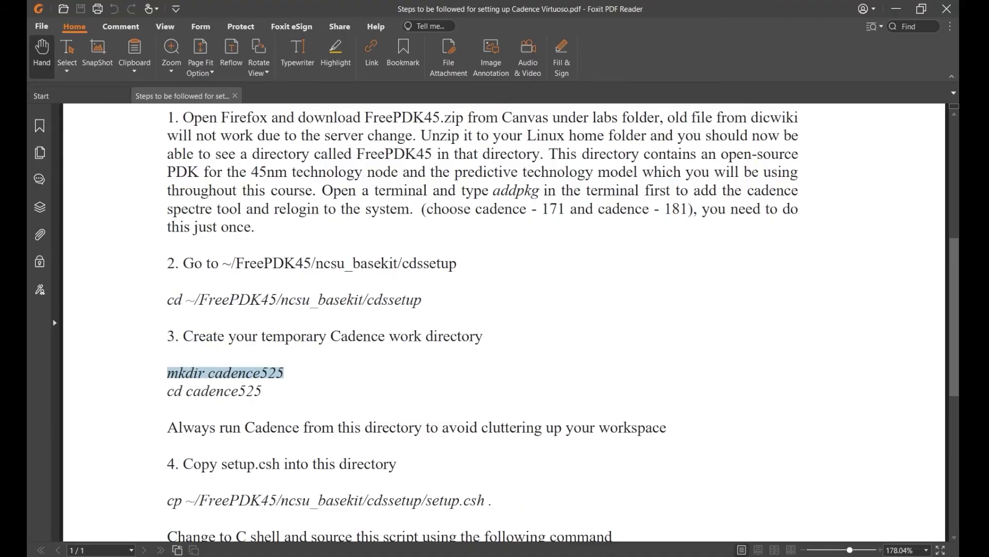
key(alt+Tab)
drag(521, 150, 533, 255)
right_click(522, 300)
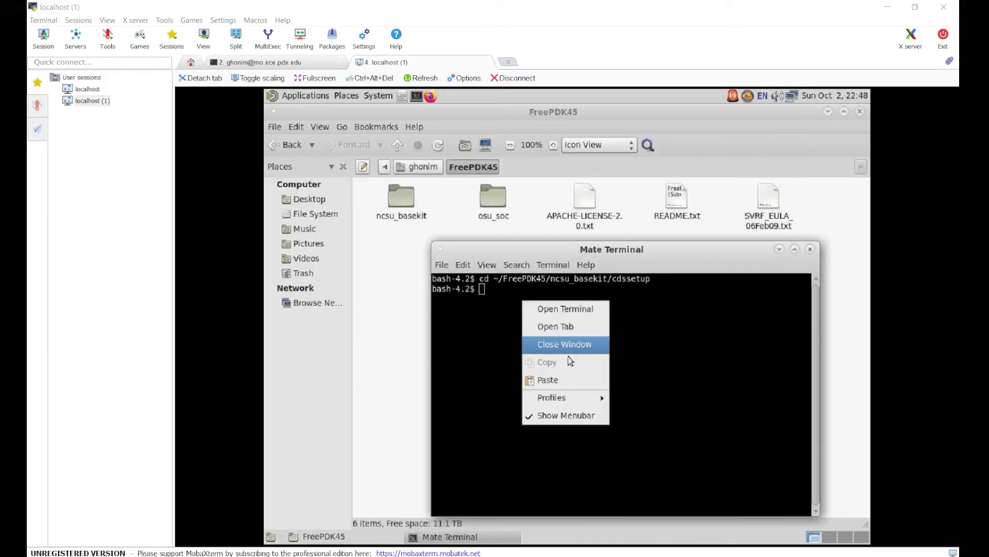
click(539, 379)
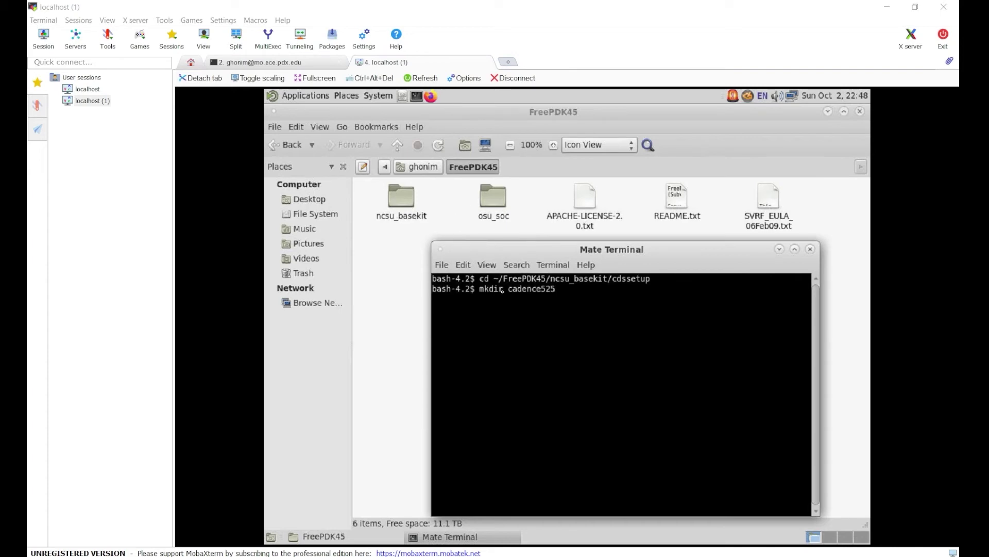
key(Return)
Run 'cd cadence525' in the terminal, copied from the PDF.
key(alt+Tab)
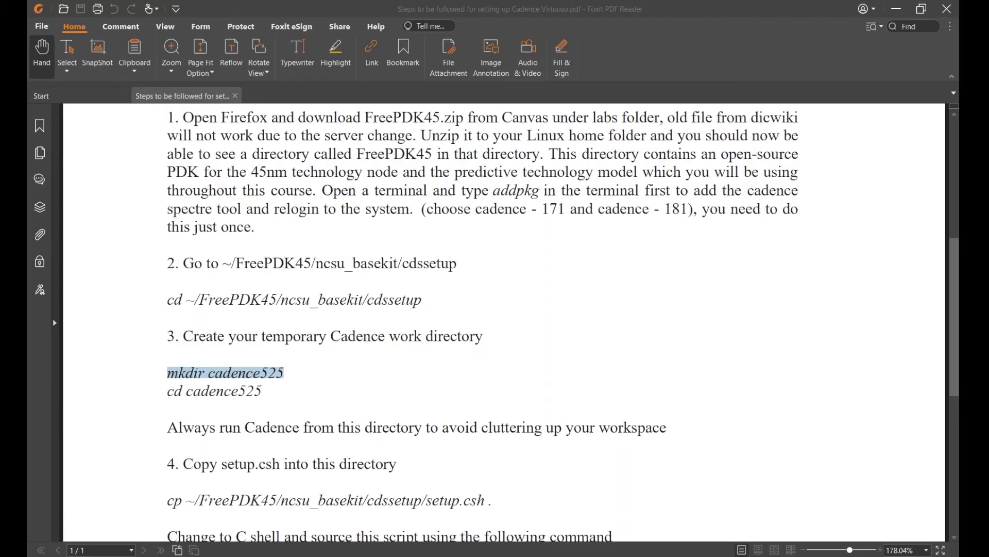
drag(166, 393, 265, 392)
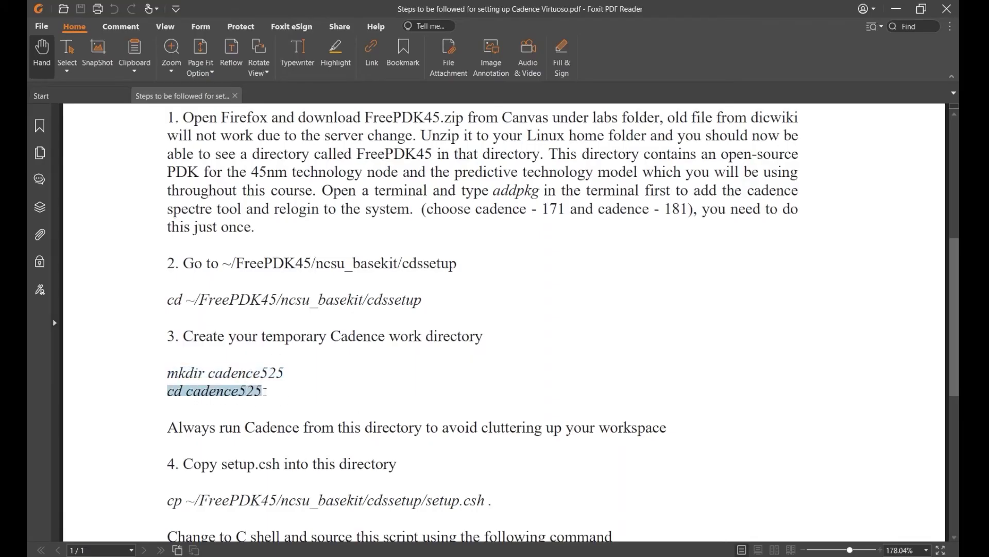
right_click(239, 396)
click(257, 401)
key(alt+Tab)
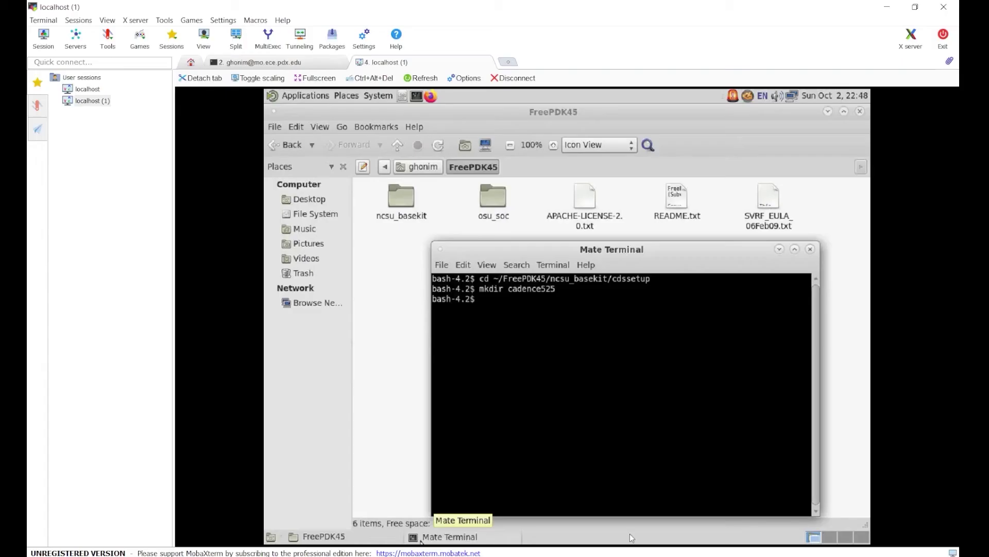
right_click(570, 326)
click(601, 402)
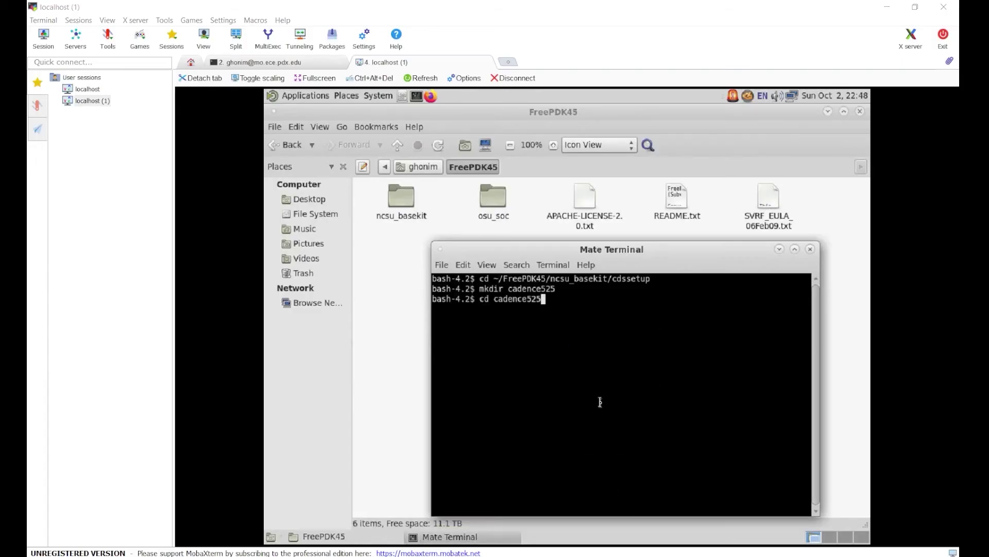
key(Return)
Run the PDF's cp command to copy setup.csh into cadence525.
key(alt+Tab)
scroll(170, 383, down, 4)
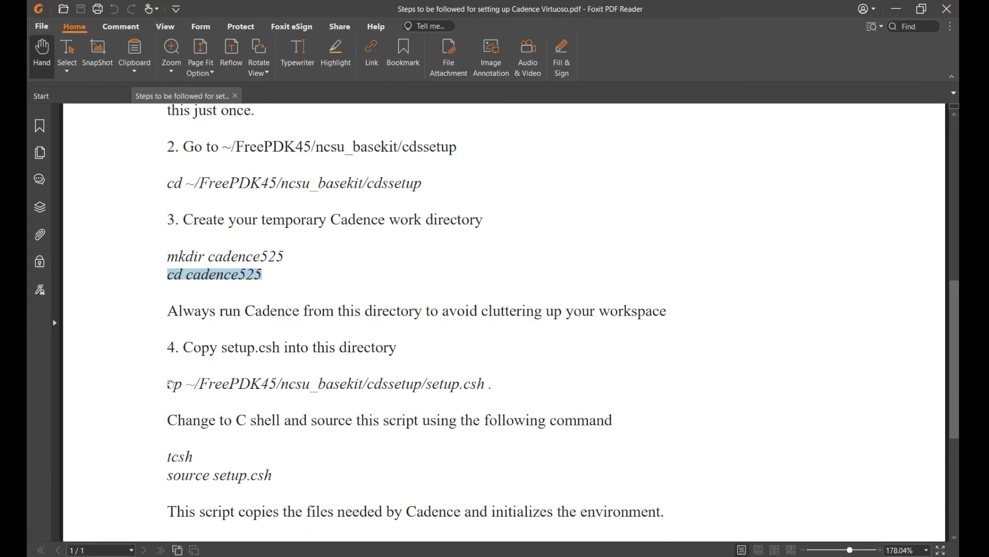
drag(168, 384, 493, 385)
right_click(461, 386)
click(462, 387)
key(alt+Tab)
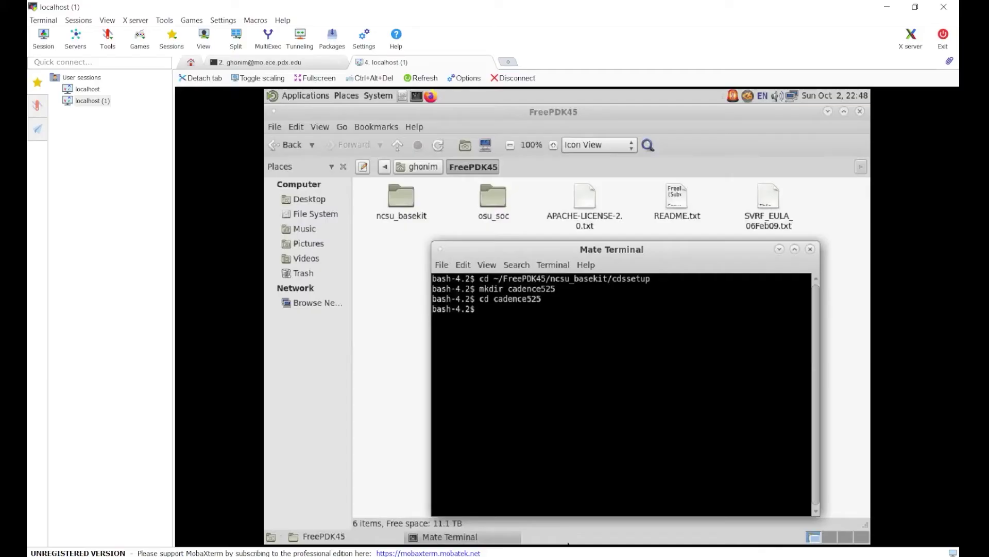
right_click(532, 348)
click(551, 413)
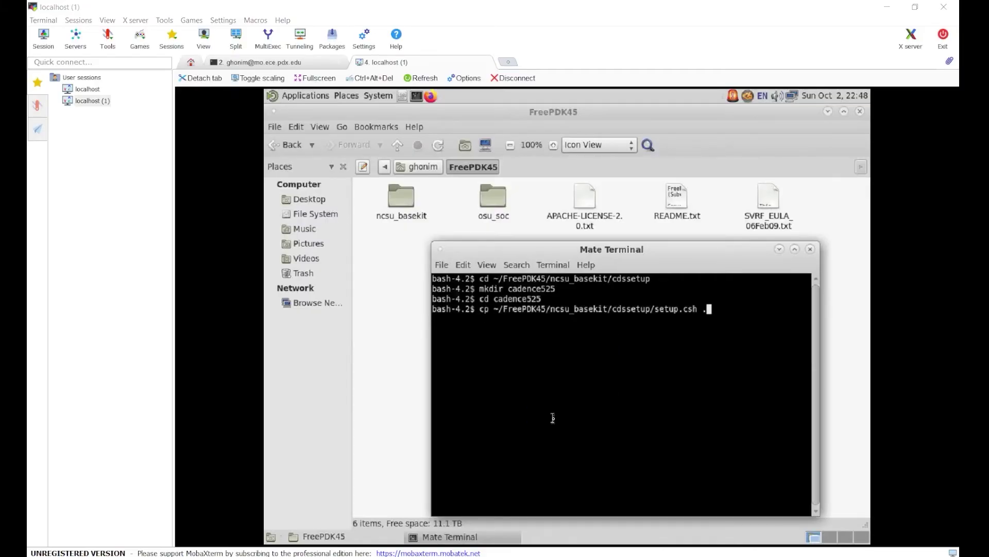
key(Return)
Paste the tcsh and 'source setup.csh' lines from the PDF into the terminal.
key(alt+Tab)
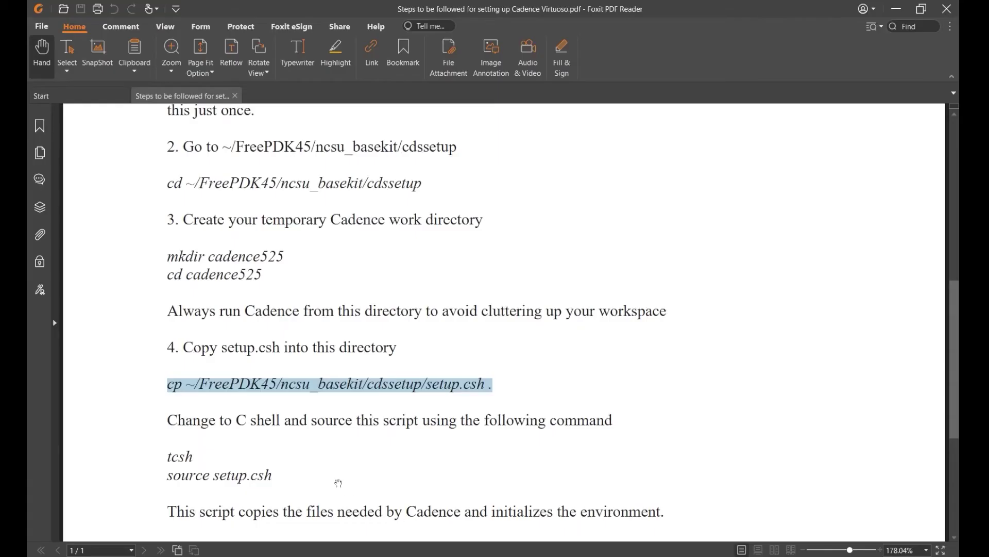
scroll(231, 419, down, 2)
drag(165, 369, 283, 382)
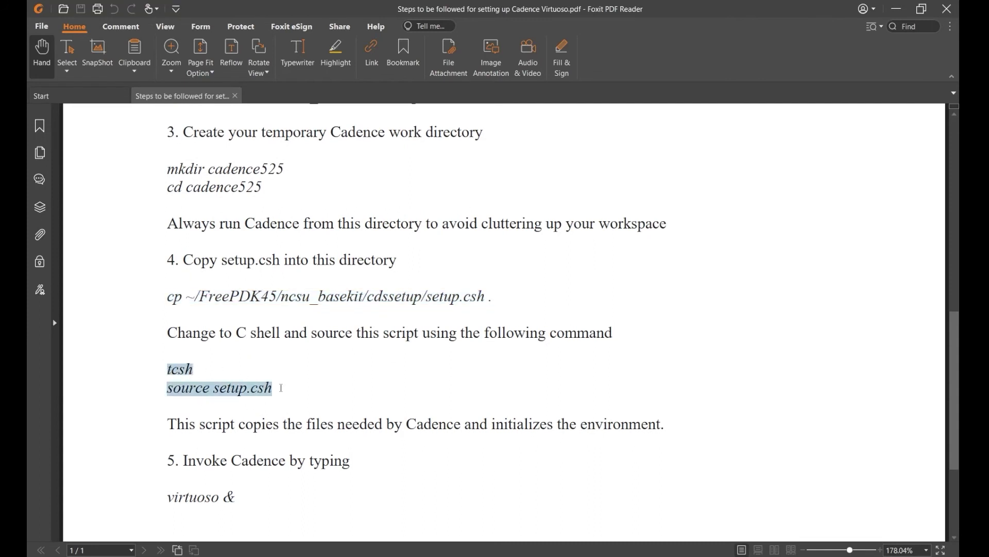
right_click(260, 388)
click(283, 400)
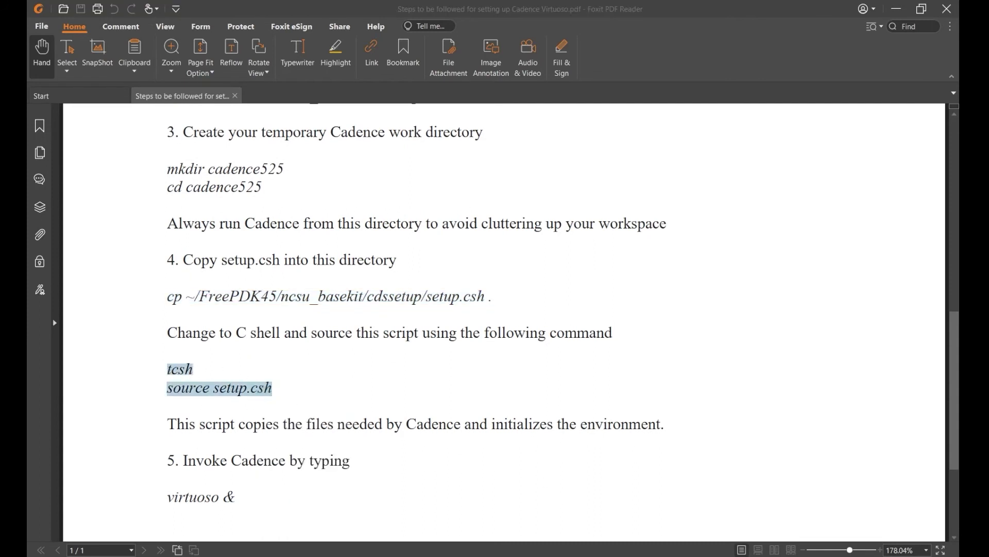
key(alt+Tab)
right_click(603, 409)
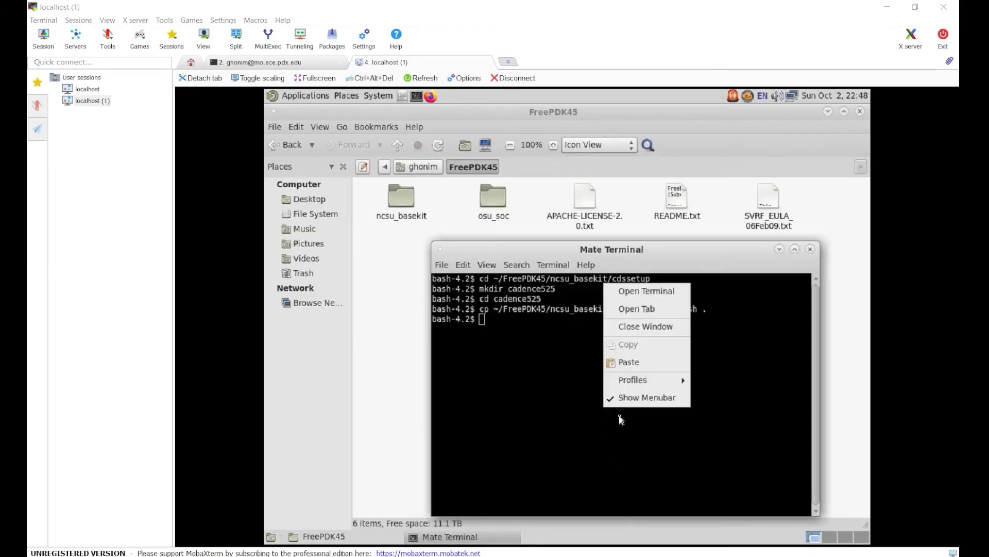
click(628, 361)
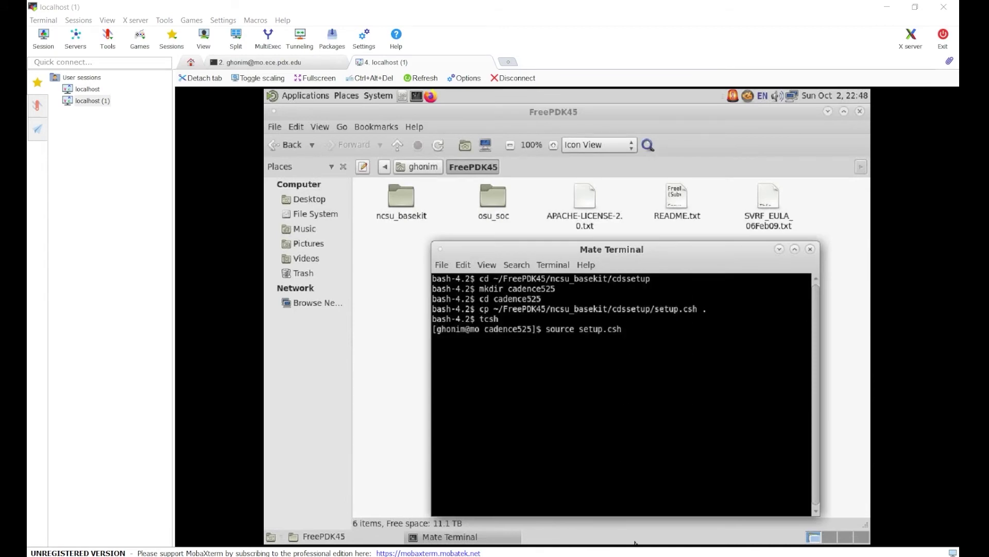
Run source setup.csh, then launch 'virtuoso &' in the background.
key(alt+Tab)
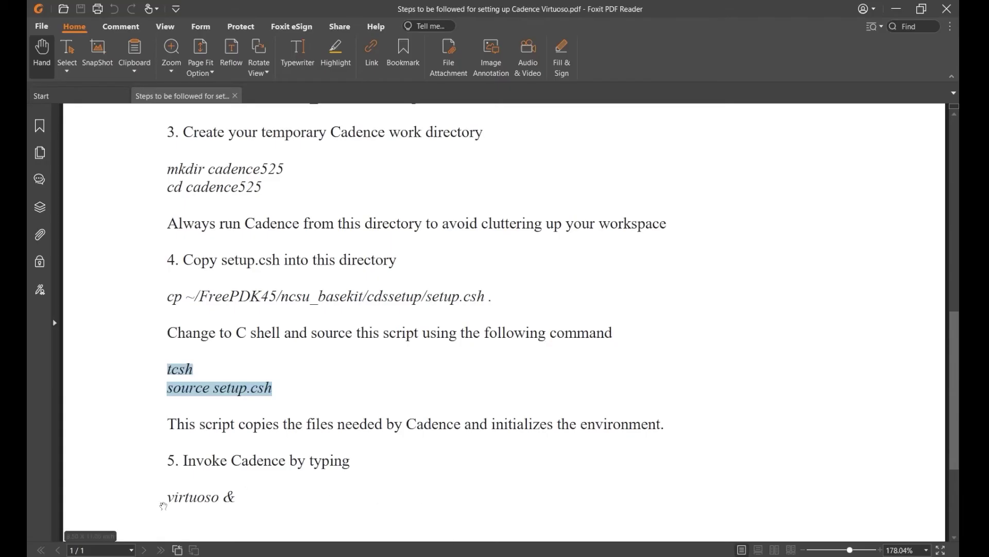
drag(164, 504, 236, 499)
right_click(220, 499)
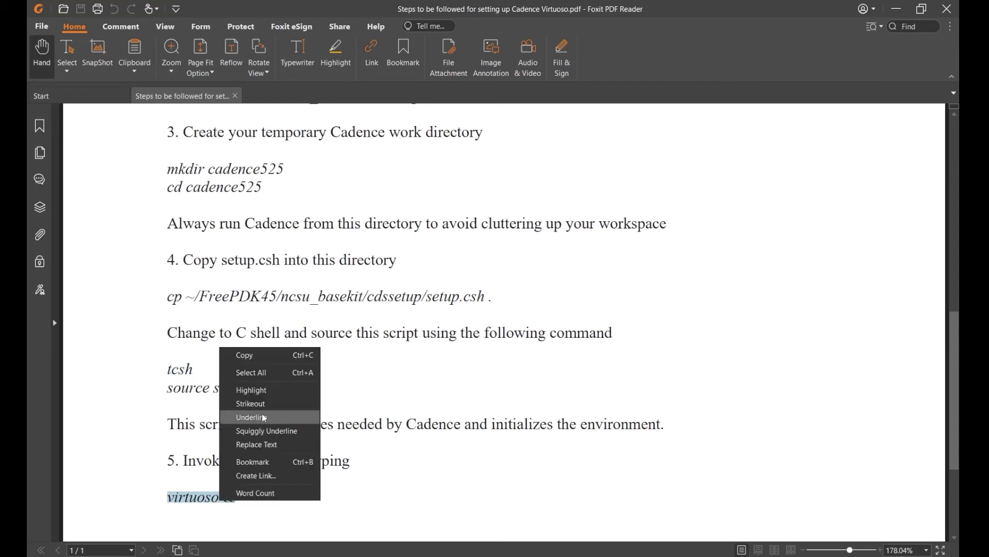
click(277, 361)
key(alt+Tab)
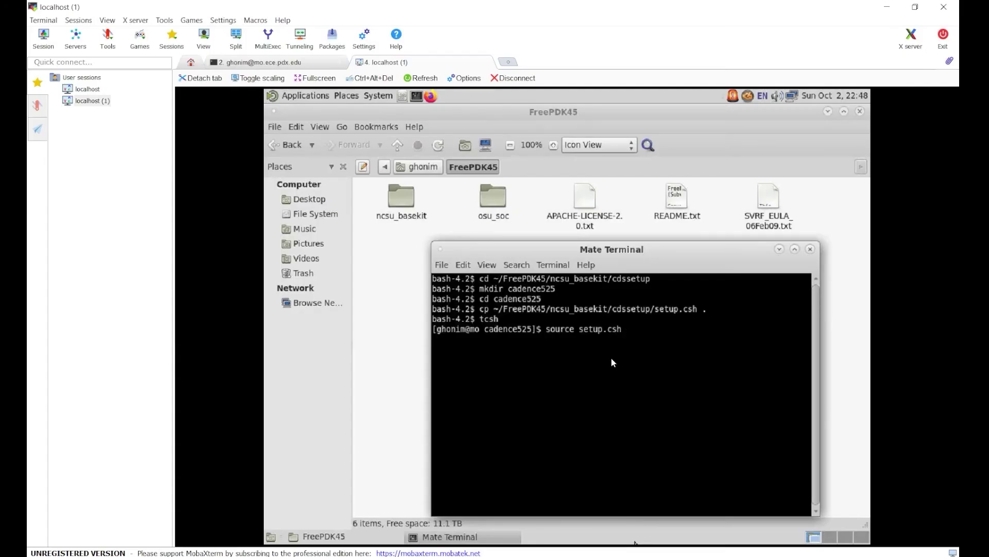
right_click(652, 348)
click(638, 335)
key(Return)
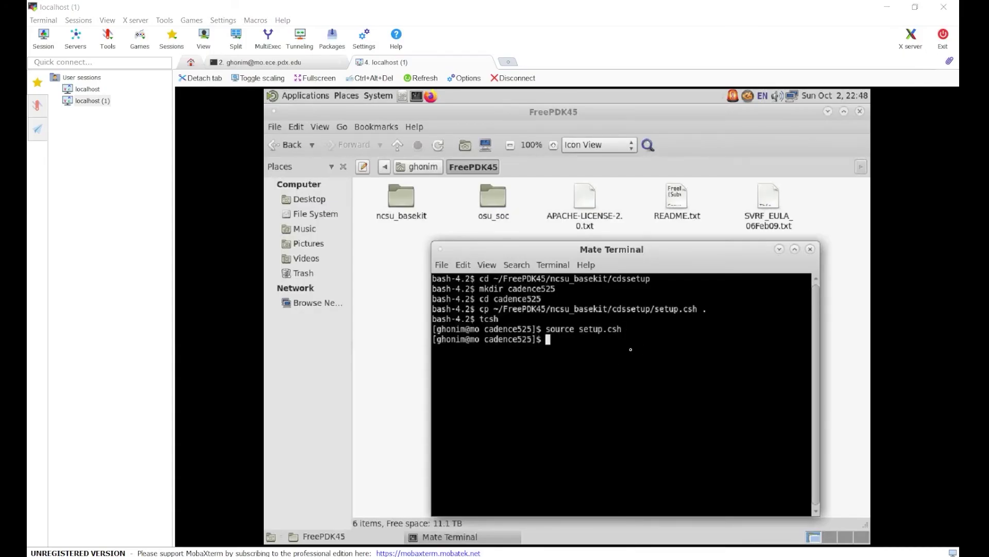
right_click(631, 350)
click(660, 429)
key(Return)
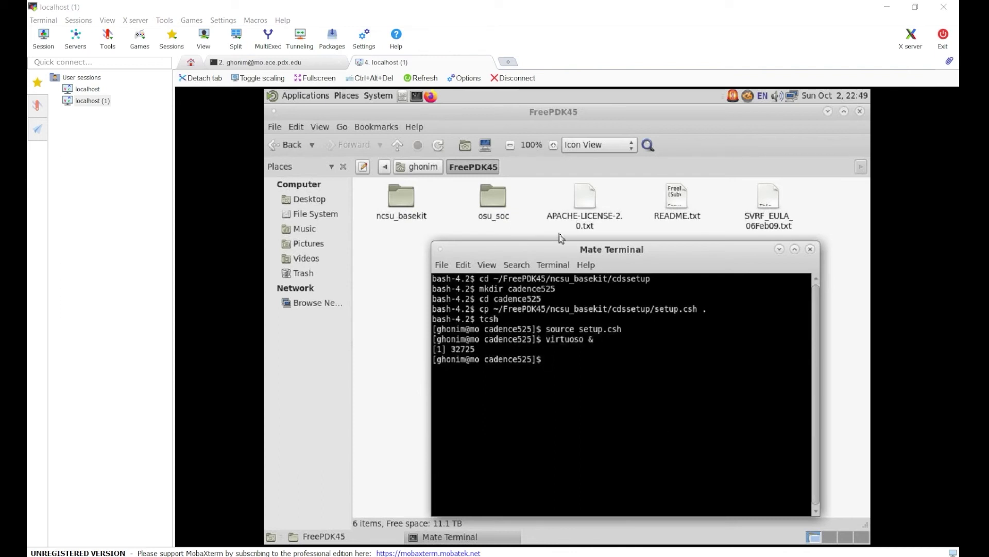
Move the Mate Terminal window up and left so Virtuoso's log and Library Manager show the FreePDK45 libraries.
drag(579, 255, 548, 220)
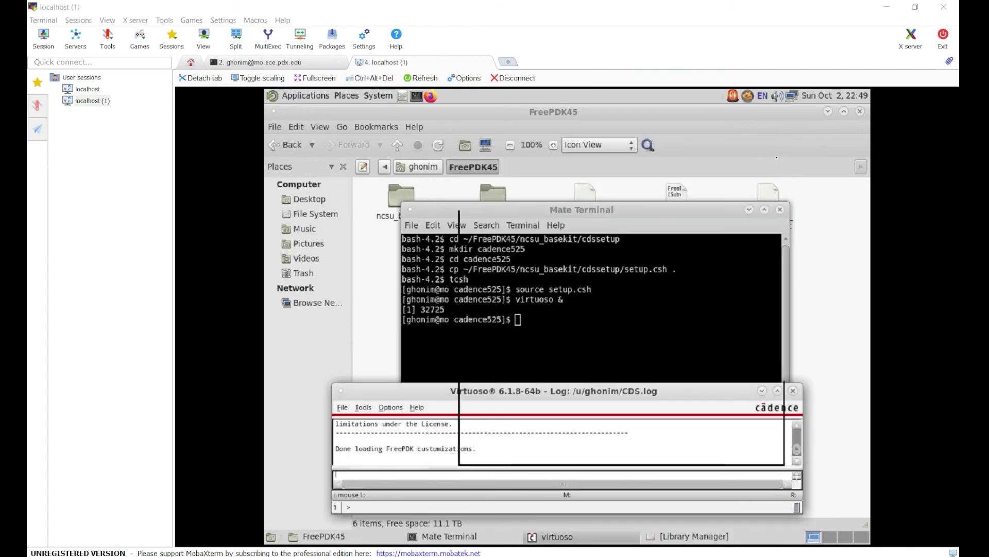
Close Library Manager and quit Virtuoso.
click(778, 154)
click(793, 390)
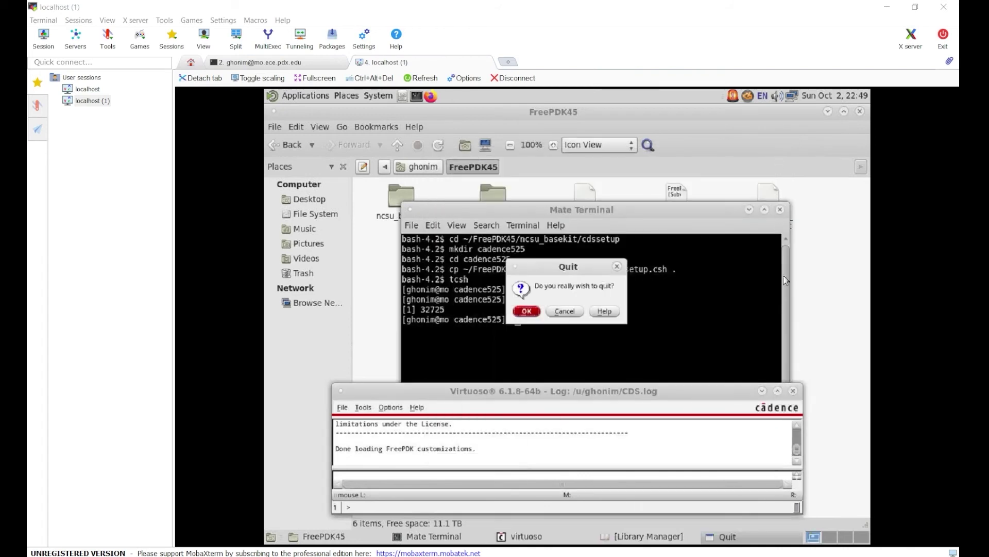
click(526, 309)
Close the old terminal and open a new terminal in the FreePDK45 folder.
click(780, 209)
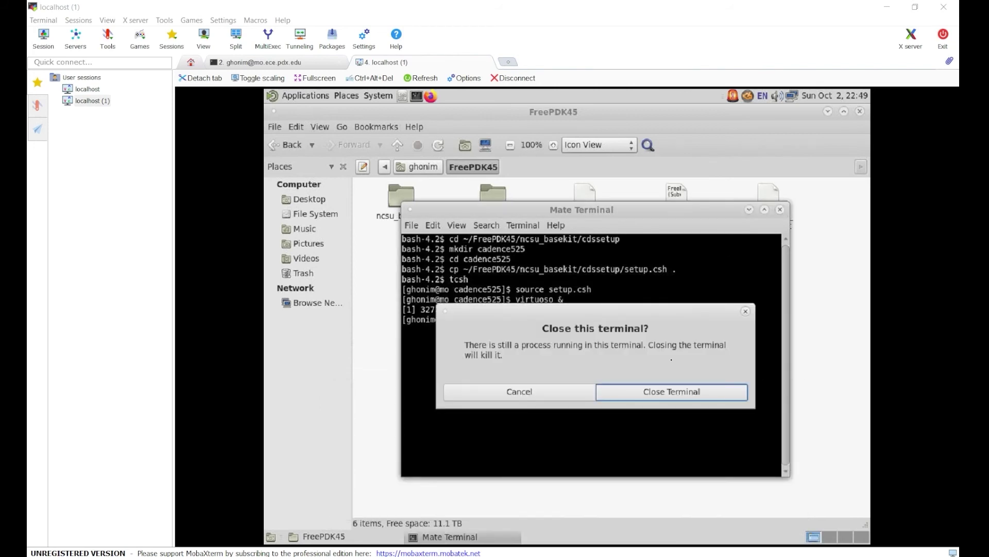
click(653, 396)
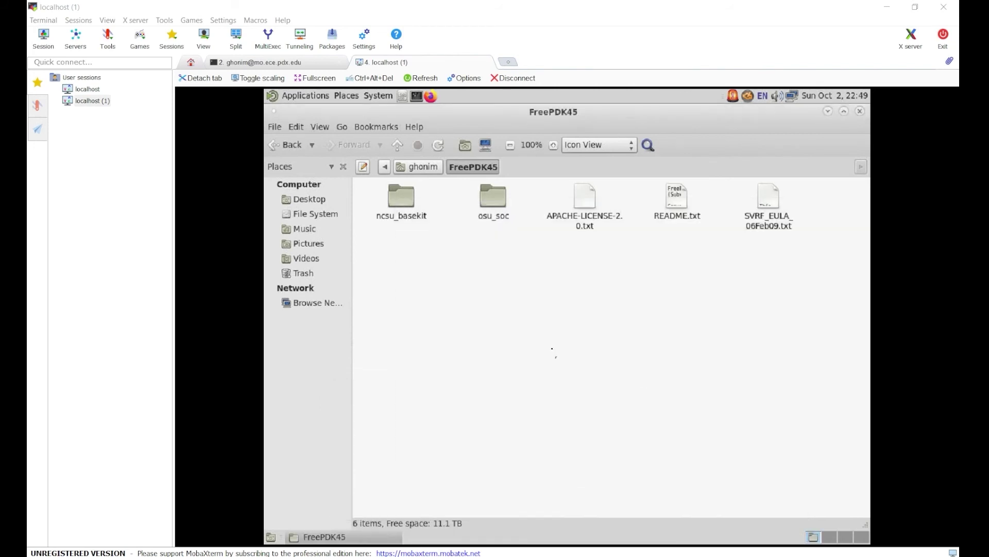
right_click(493, 273)
click(535, 304)
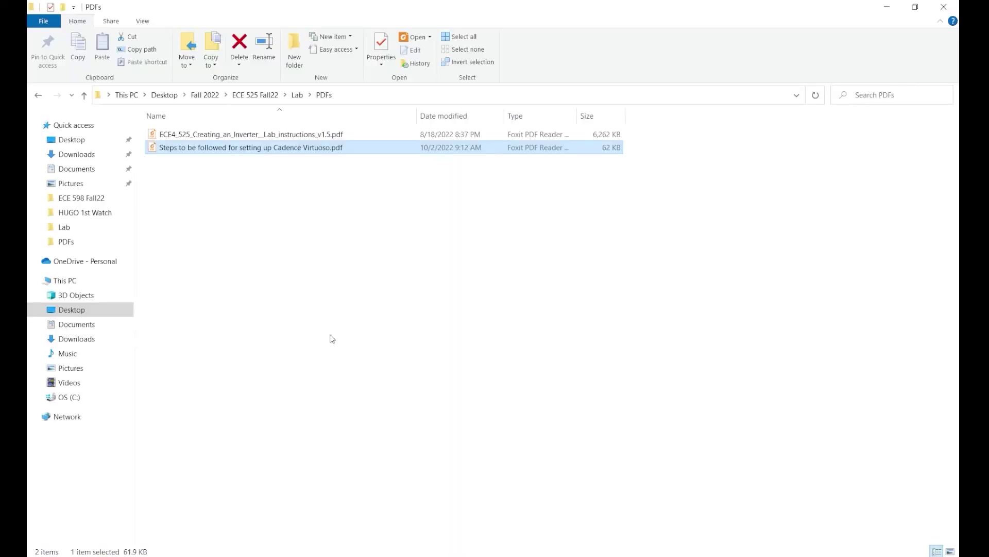
Open Linux Commands.txt from the Lab folder and copy all its setup commands.
click(332, 335)
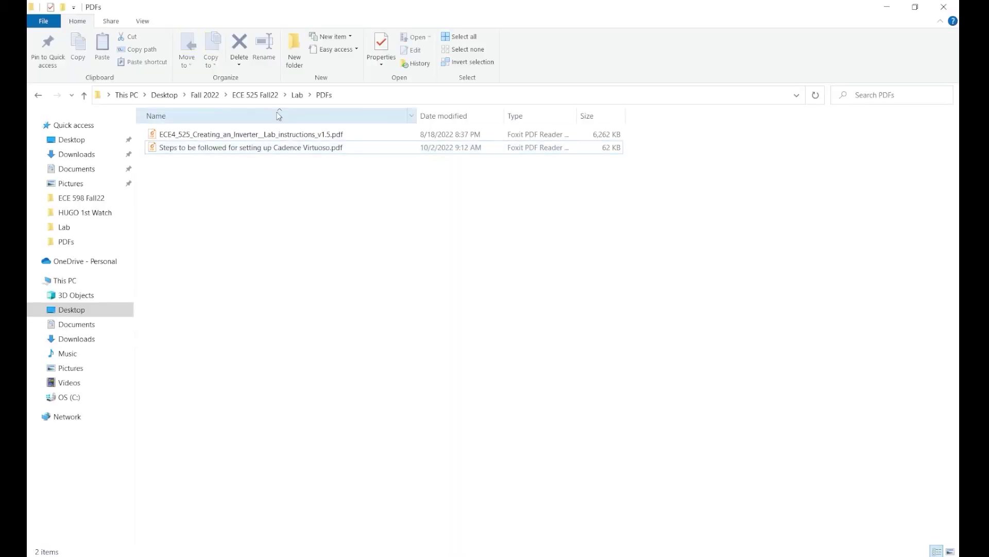
click(297, 95)
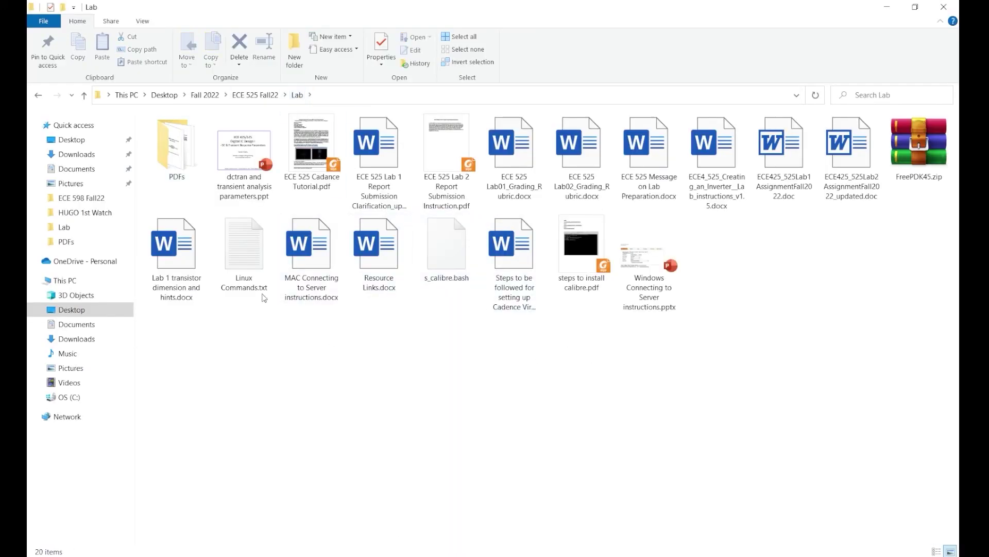
double_click(263, 297)
drag(289, 227, 237, 105)
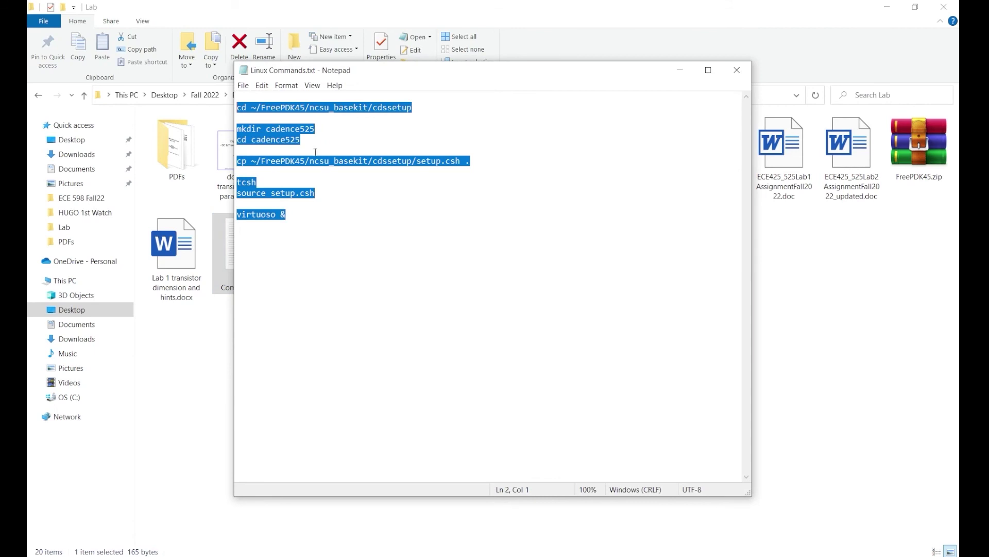
right_click(296, 135)
click(329, 170)
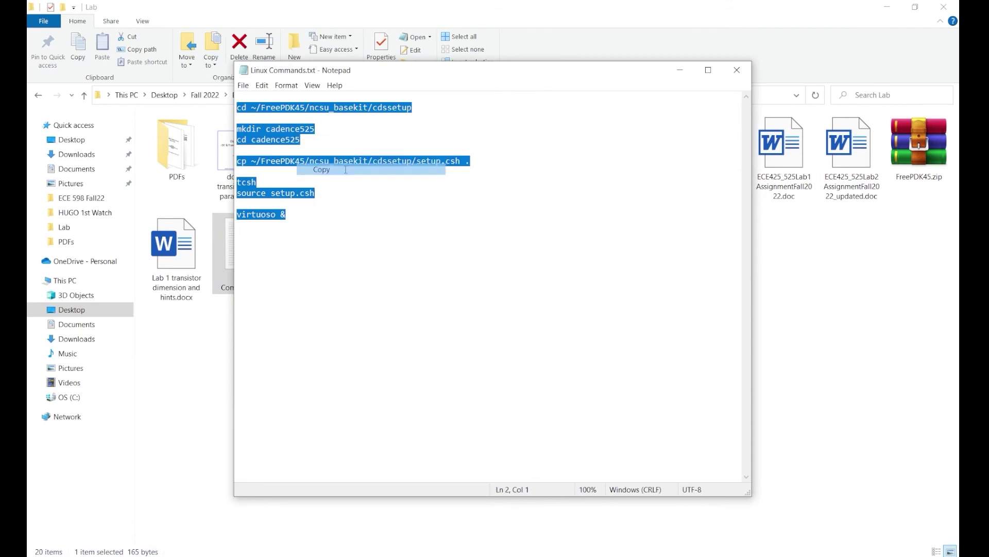
Paste and run all the saved setup commands in the fresh terminal to relaunch Virtuoso.
key(alt+Tab)
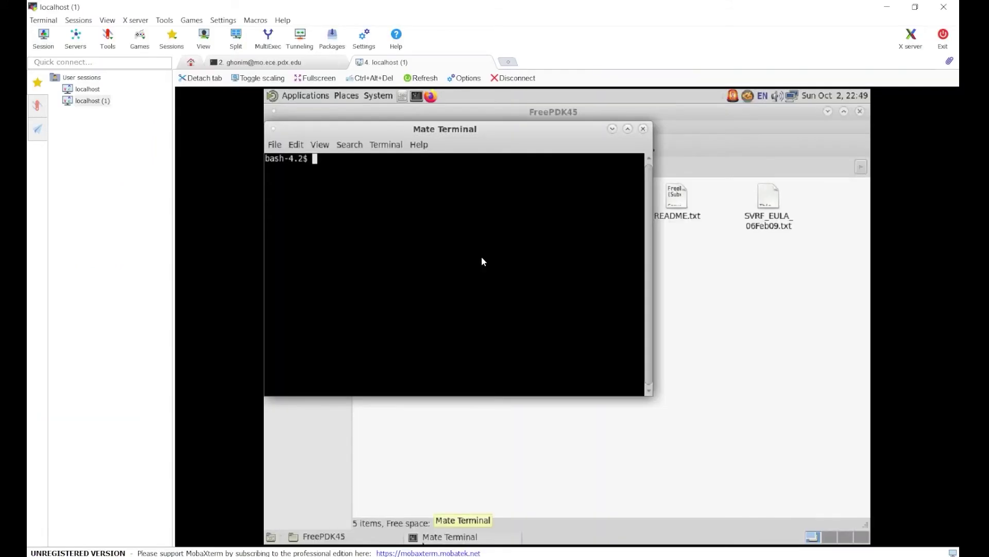
right_click(481, 257)
click(502, 333)
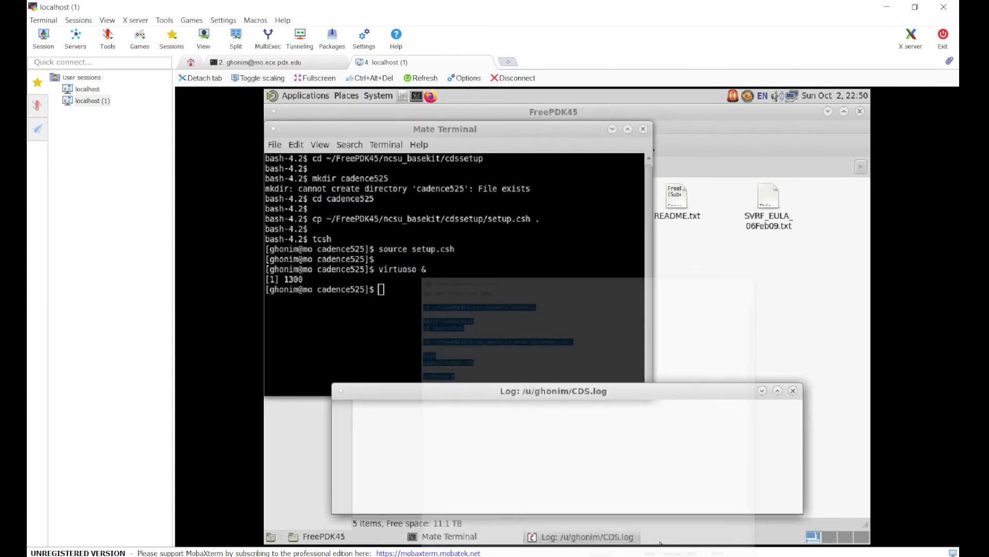
Add an empty line after the commands in Linux Commands.txt, then close Library Manager.
key(alt+Tab)
click(418, 232)
key(Return)
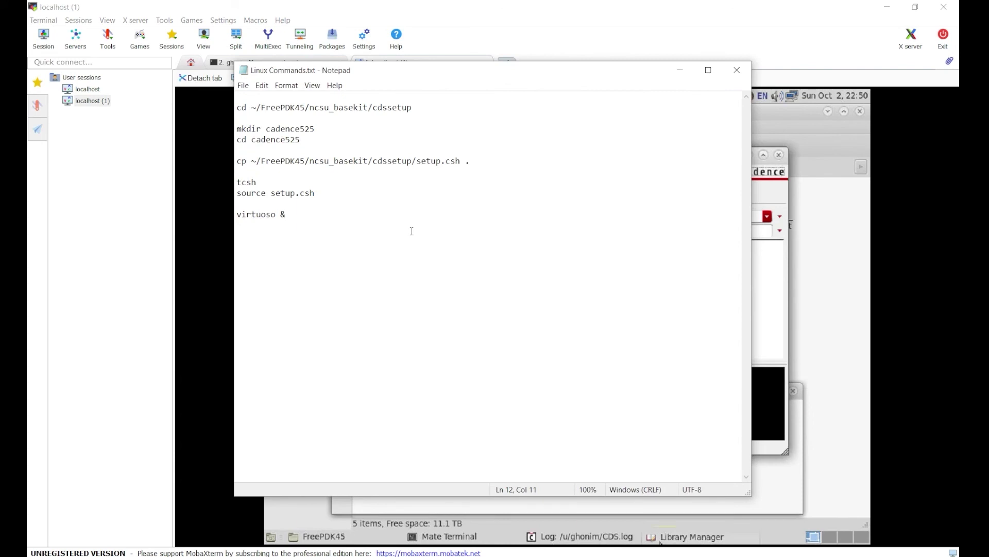
click(552, 10)
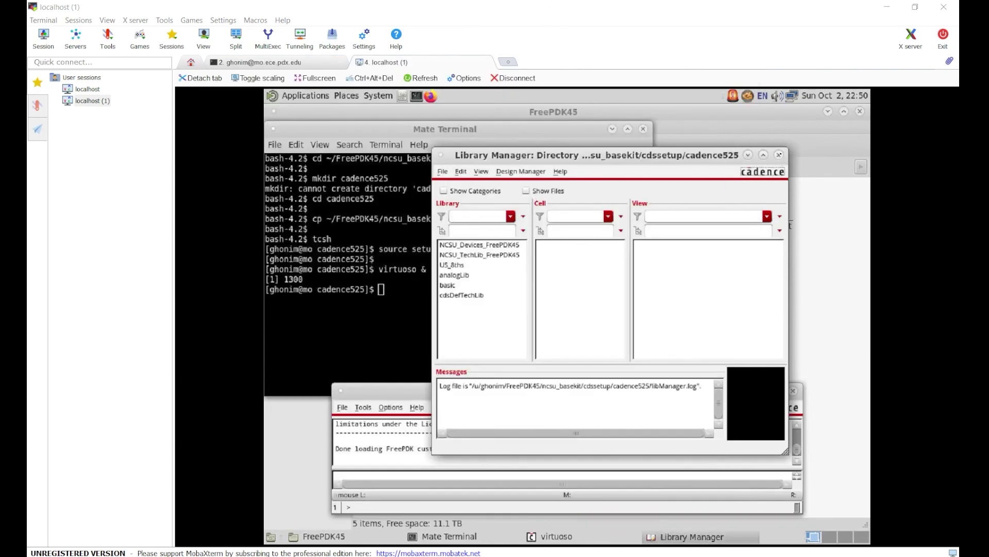
click(778, 155)
Quit Virtuoso and close the Mate Terminal window.
click(792, 392)
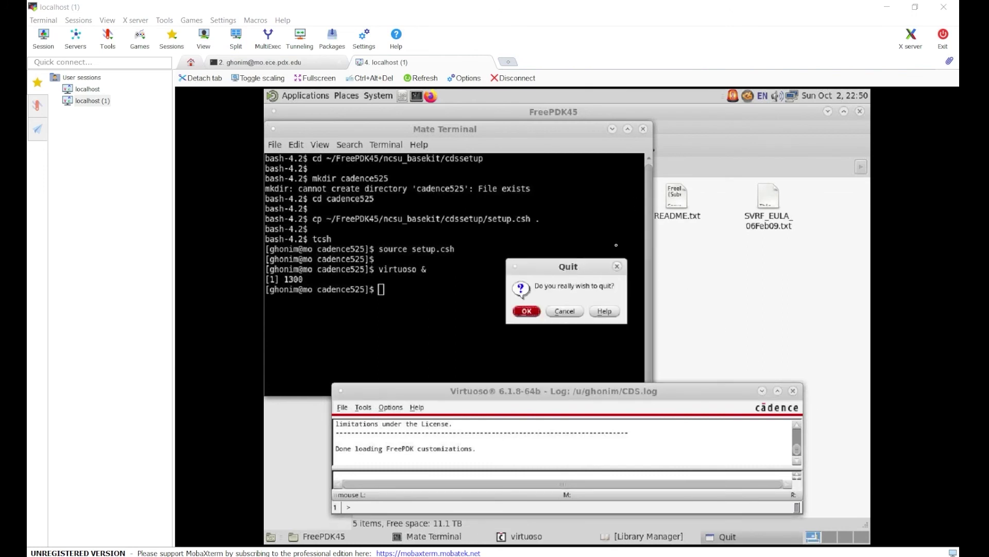
click(534, 308)
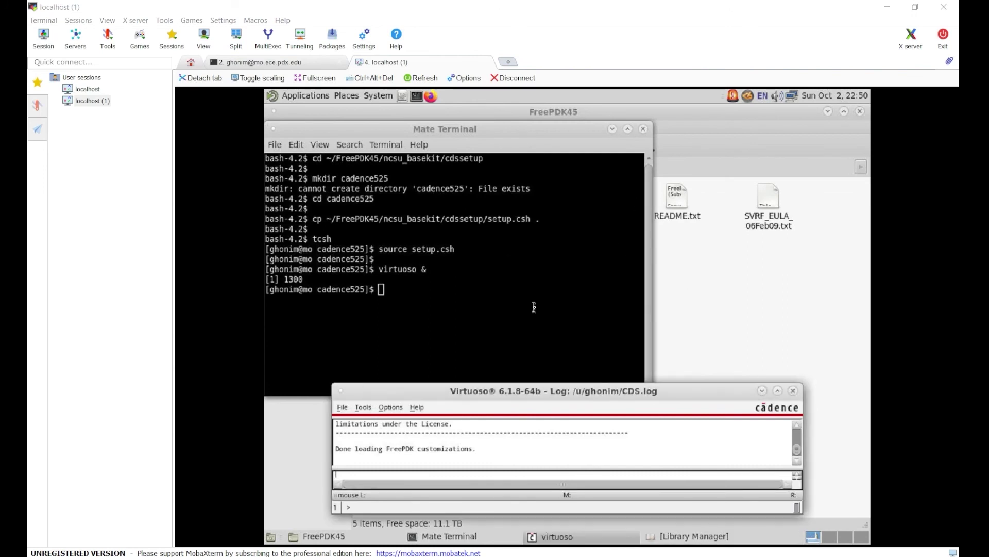
click(643, 129)
click(494, 312)
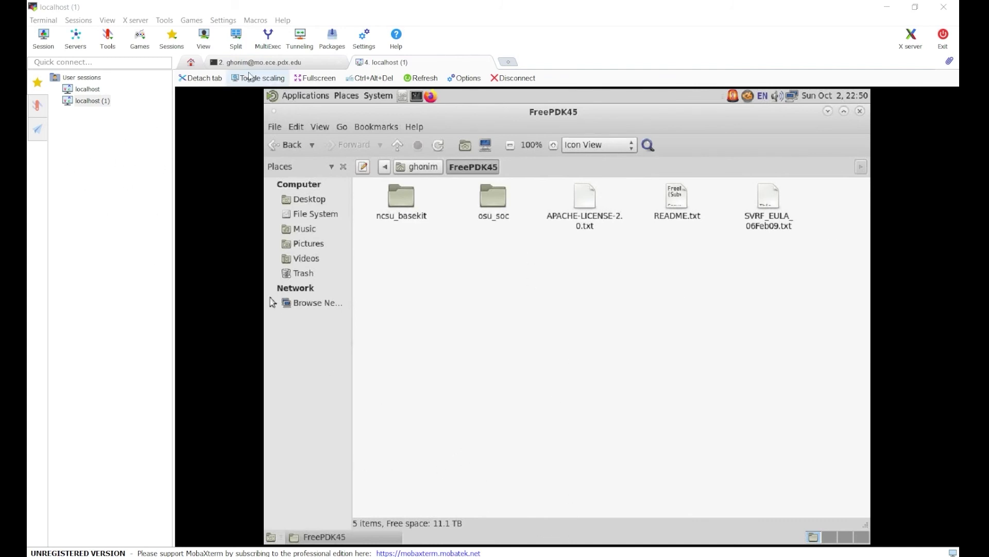
Close the file manager and reopen the FreePDK45 folder from the home folder.
click(263, 64)
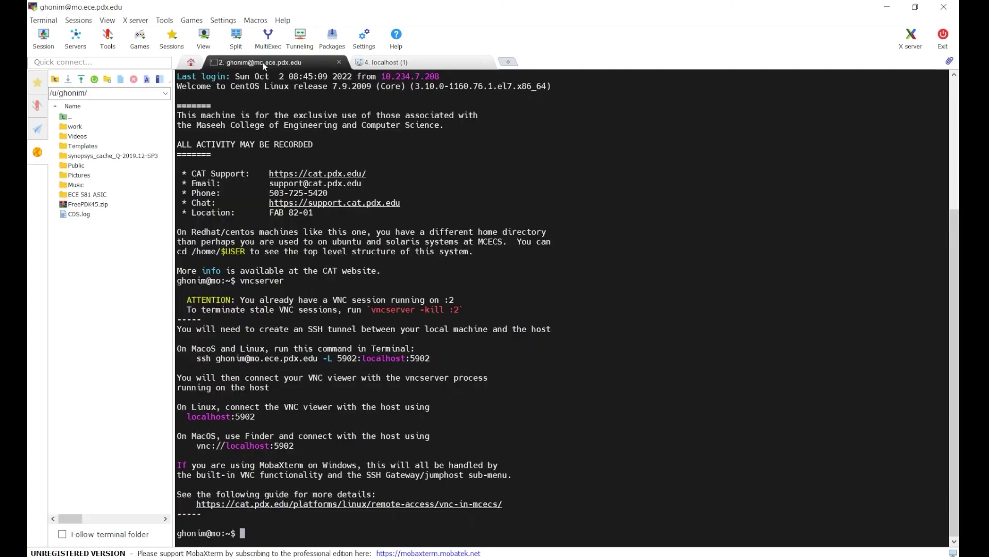
click(387, 63)
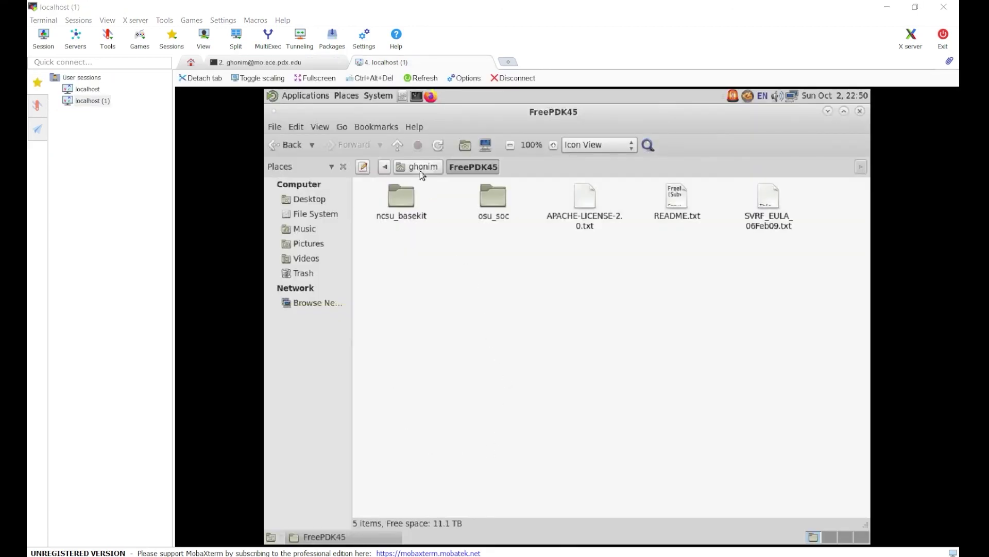
click(860, 111)
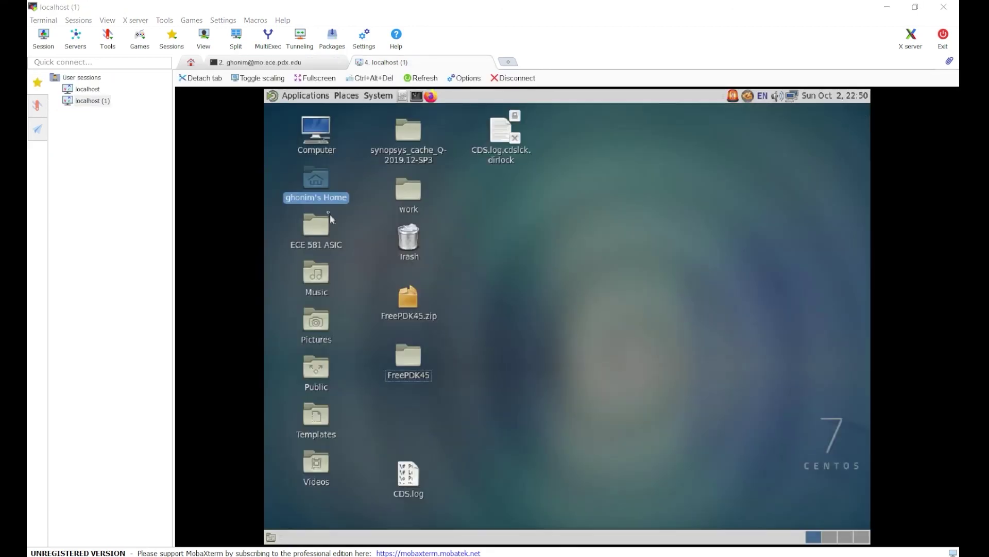
double_click(306, 181)
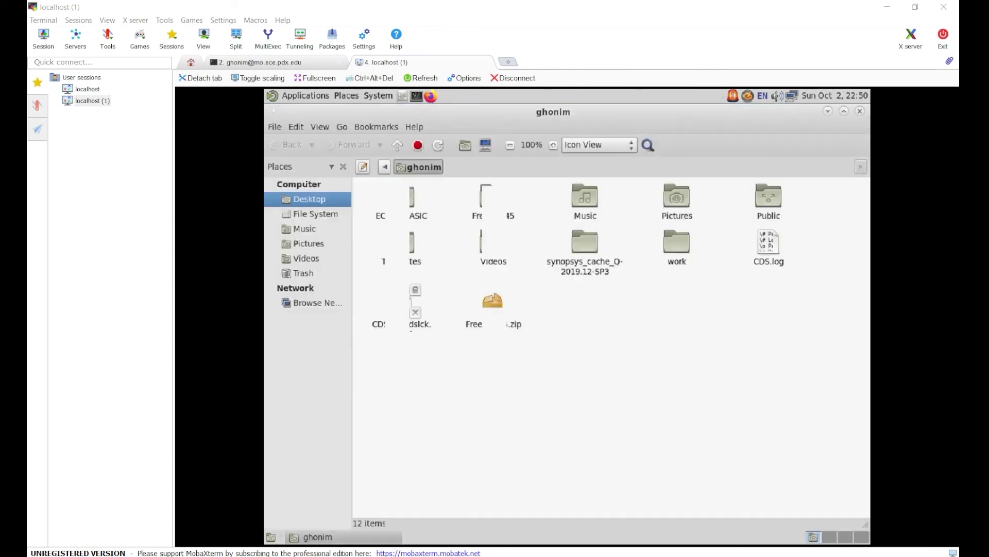
mouse_move(531, 392)
mouse_down()
mouse_move(528, 375)
mouse_move(512, 373)
mouse_up()
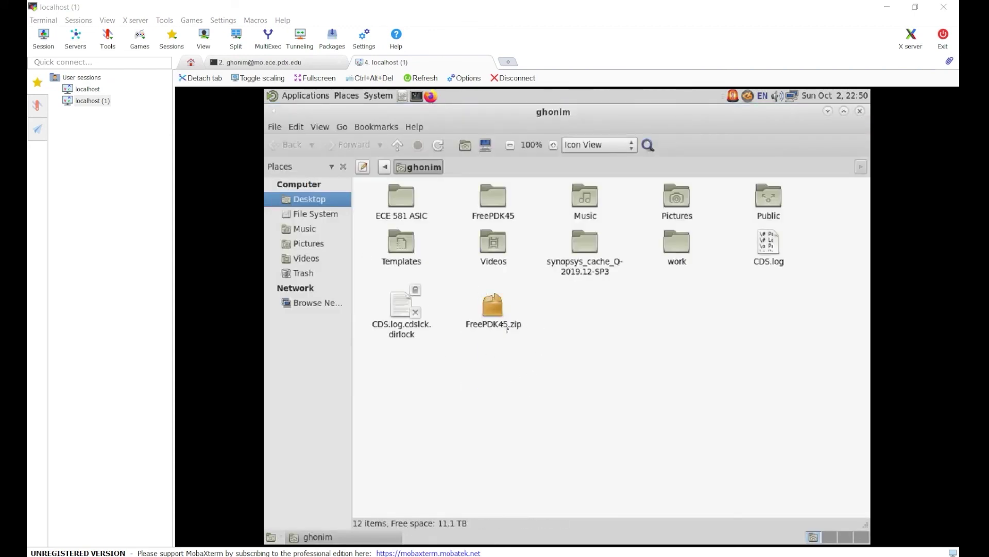
double_click(491, 199)
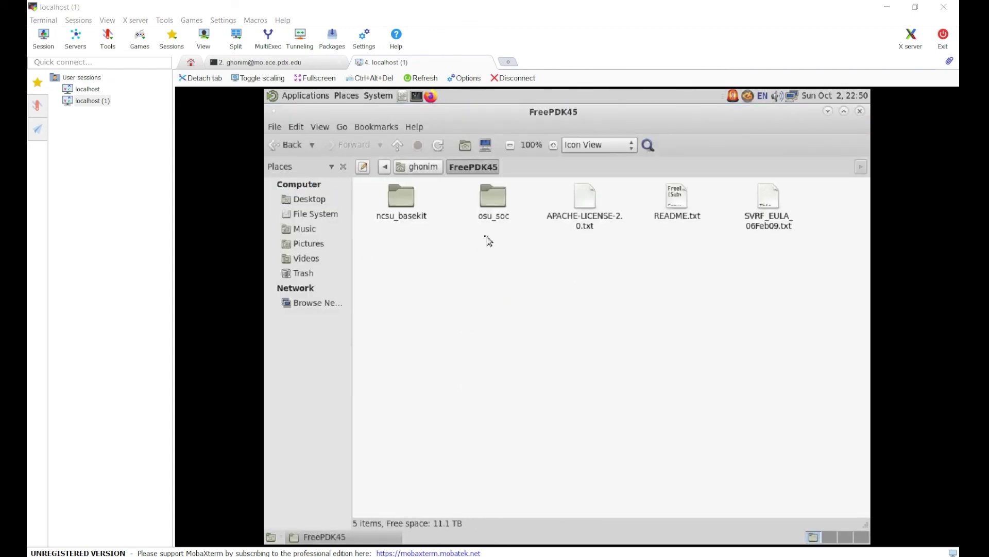
right_click(499, 265)
Open a terminal in the FreePDK45 folder and bring Linux Commands.txt forward.
click(550, 305)
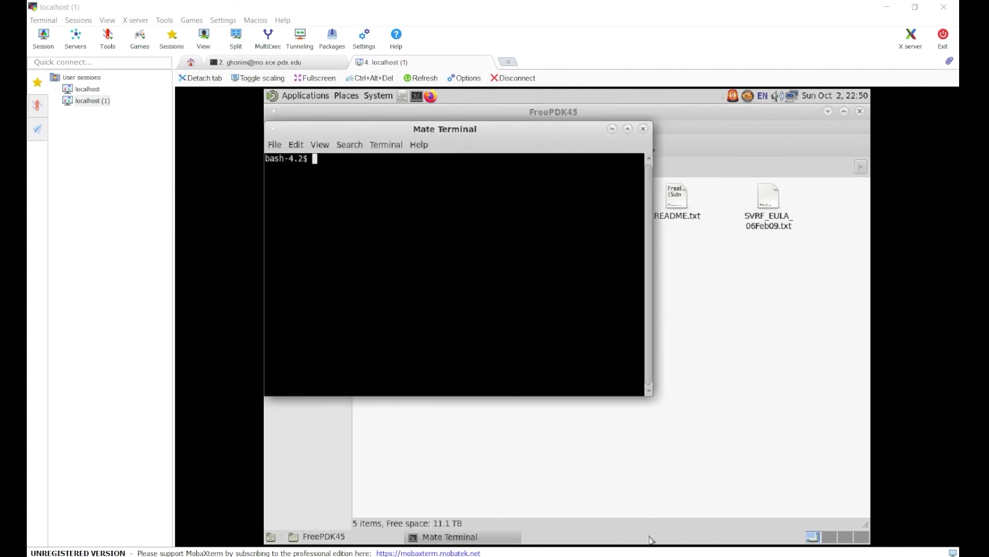
key(alt+Tab)
key(alt+Tab)
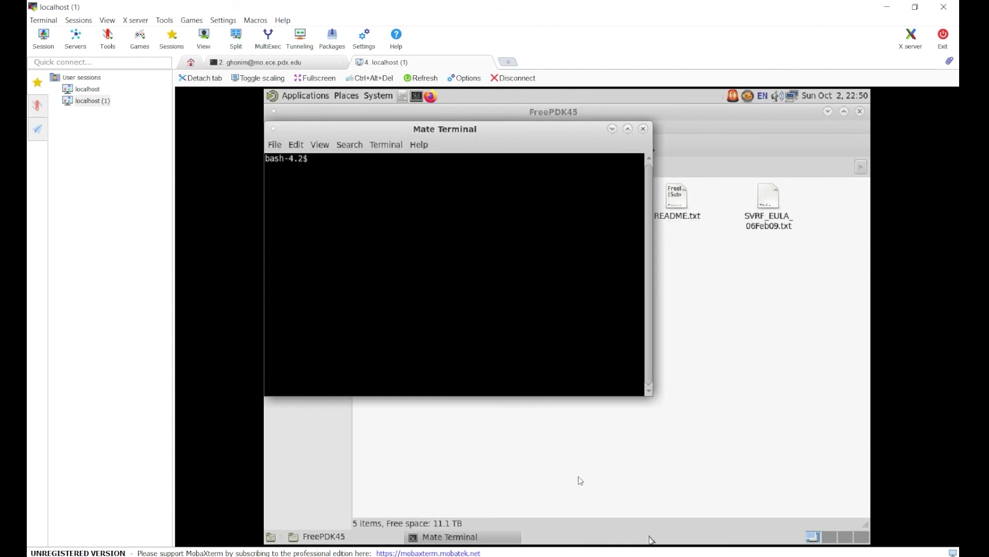
key(alt+Tab)
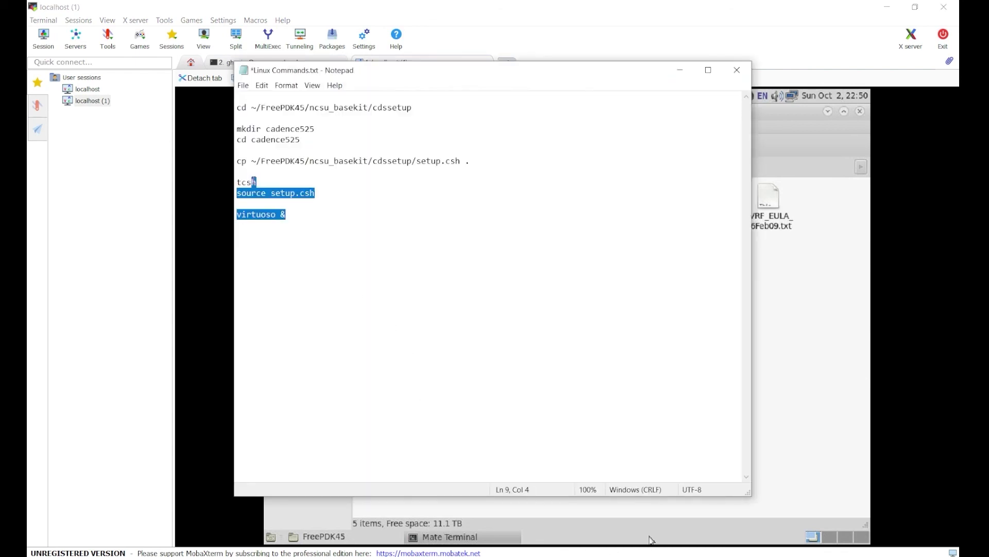
Copy the lines from cp through virtuoso & in Linux Commands.txt, ready to paste into the terminal.
drag(254, 182, 217, 108)
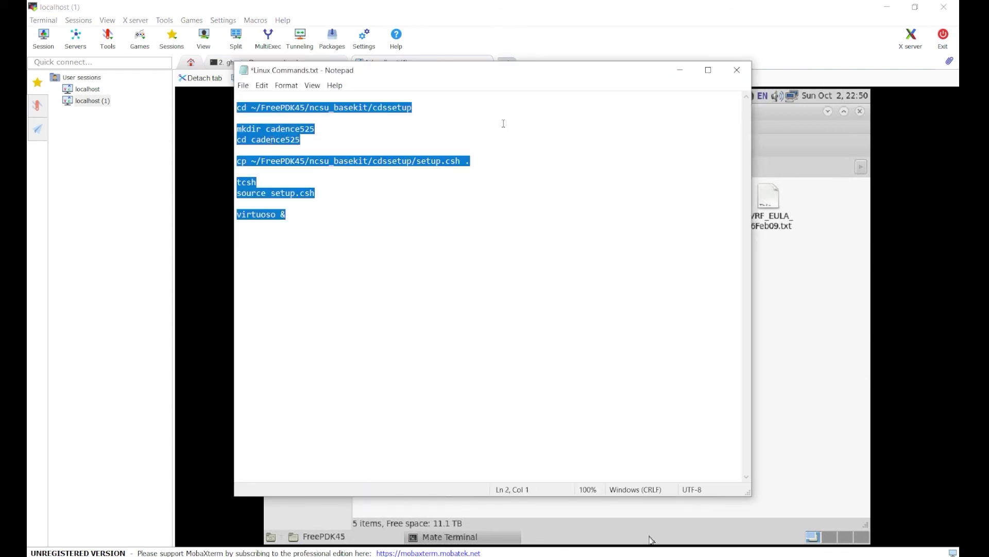
click(307, 214)
key(ctrl+a)
drag(326, 128, 226, 123)
drag(322, 139, 218, 127)
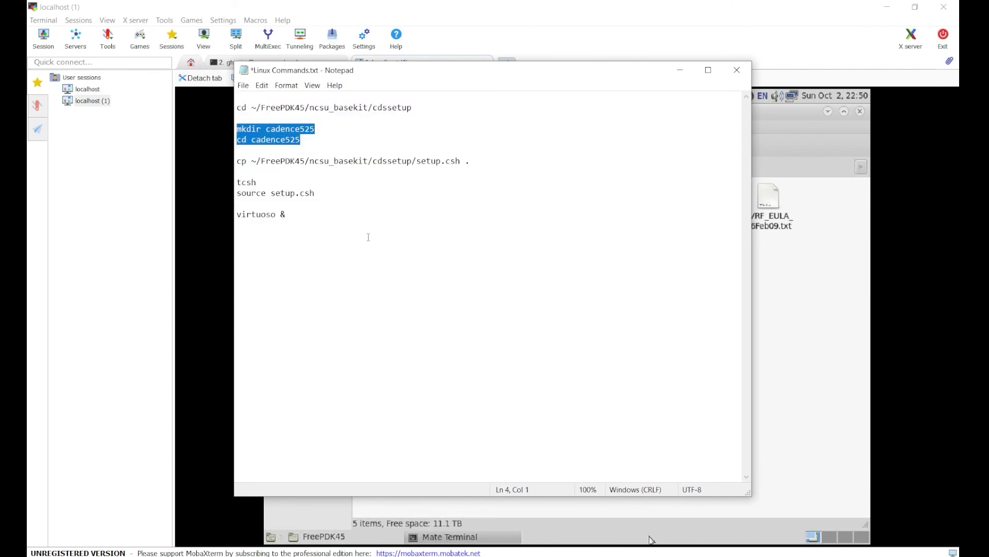
drag(289, 215, 236, 161)
right_click(261, 163)
click(299, 196)
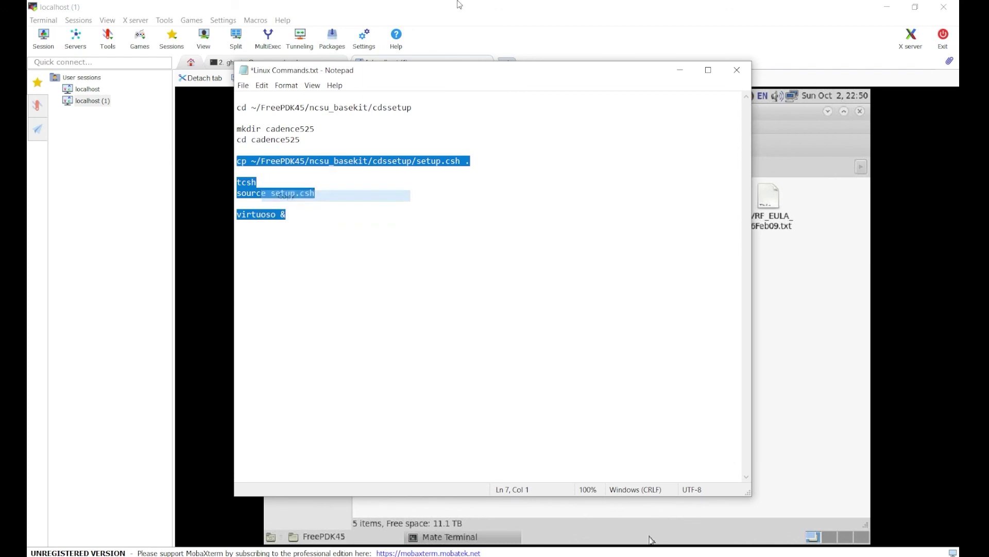
click(490, 217)
right_click(491, 218)
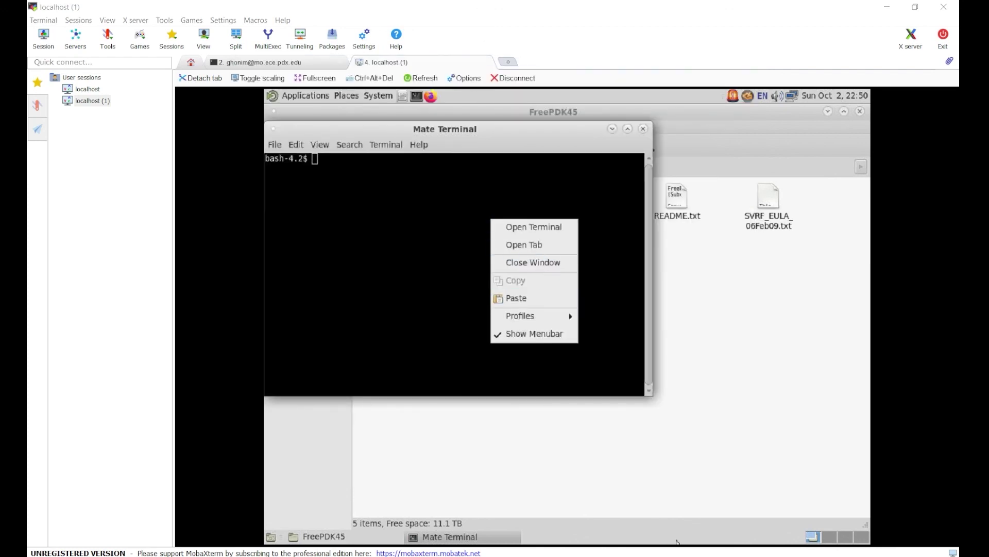
Paste and run the setup commands, then re-copy the setup commands from Linux Commands.txt.
click(530, 298)
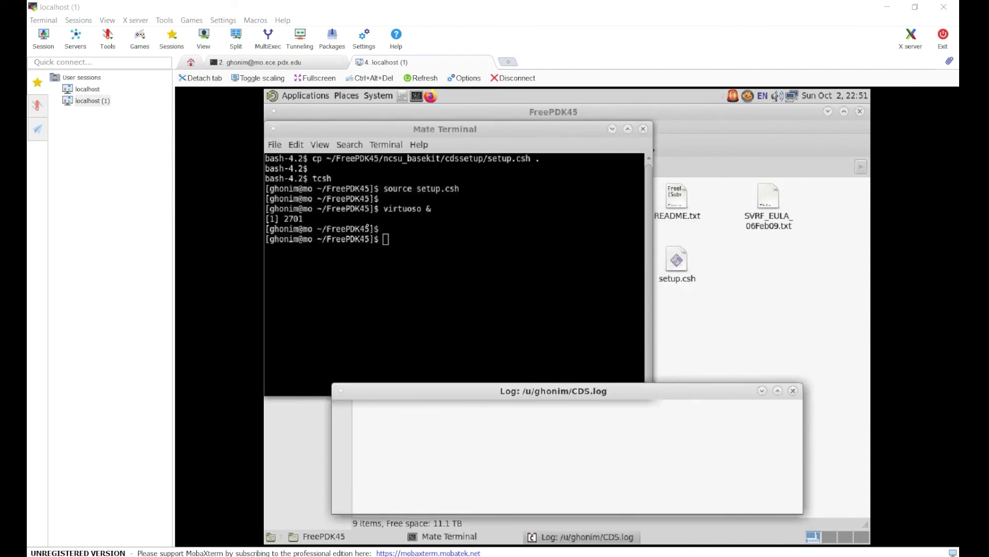
key(alt+Tab)
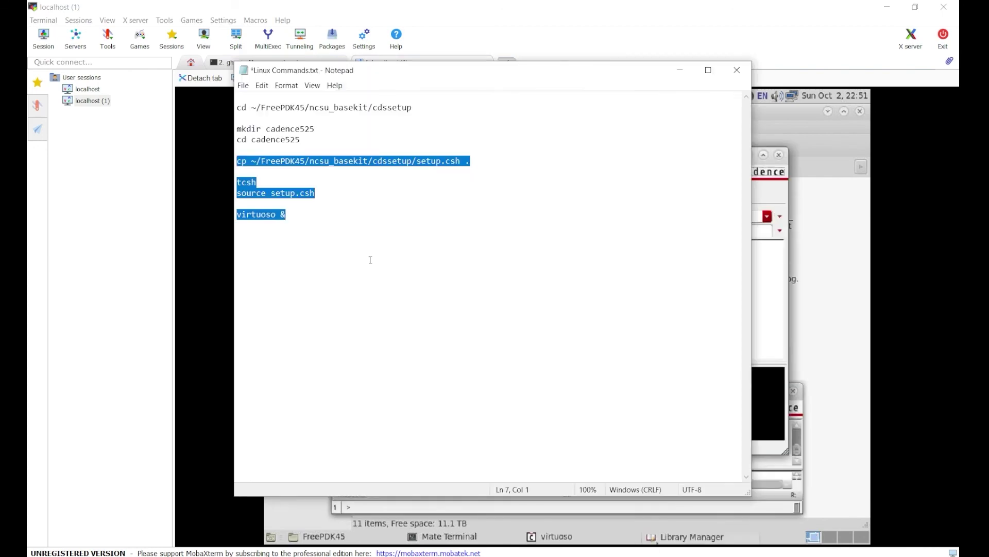
click(431, 273)
drag(430, 273, 236, 107)
right_click(295, 146)
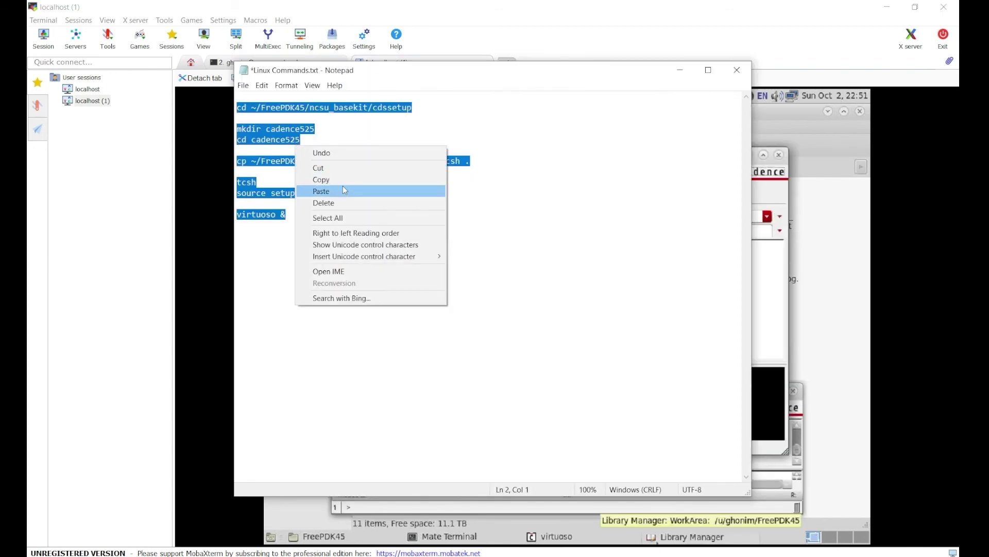
click(319, 179)
Close Library Manager and the terminal, then move the Virtuoso log window up and right.
click(493, 4)
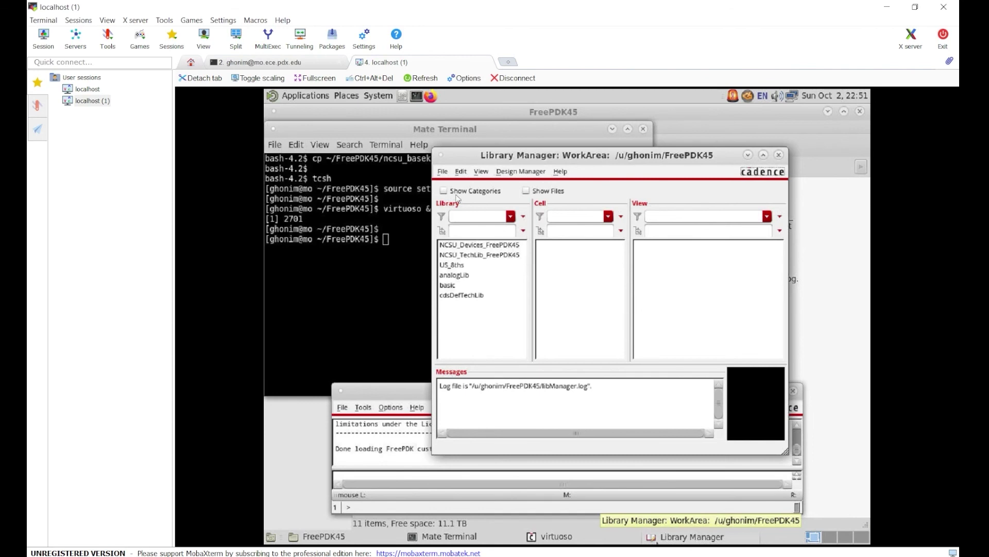
click(779, 155)
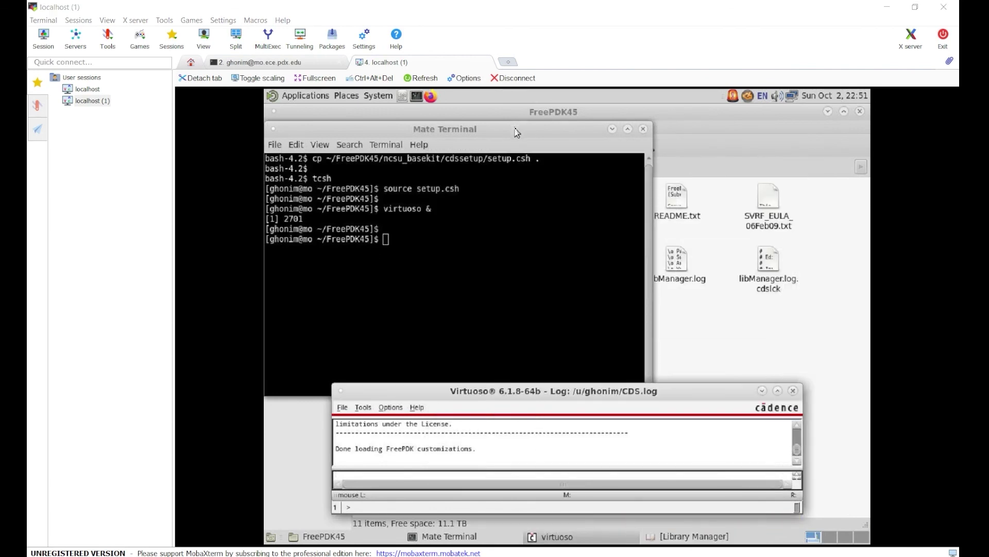
drag(518, 129, 650, 392)
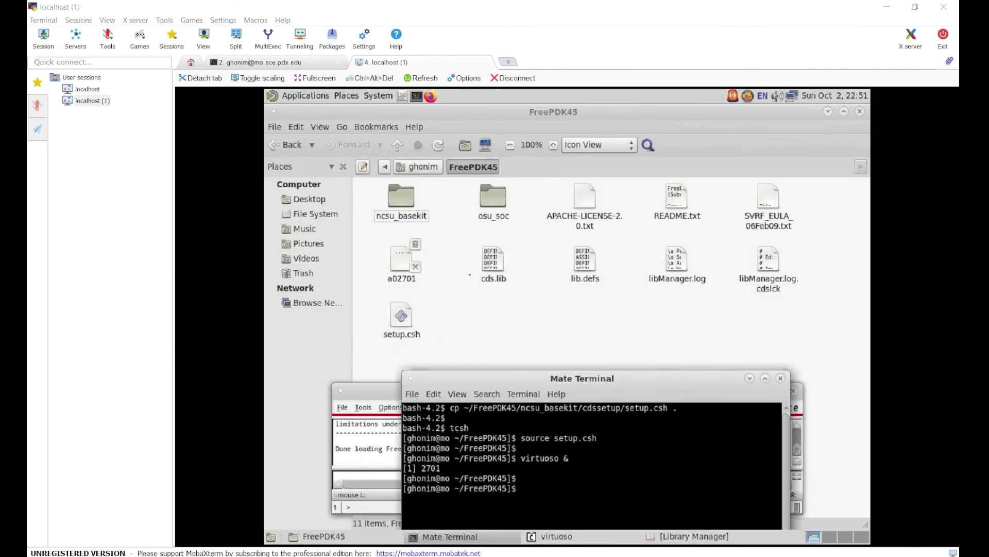
drag(564, 350, 516, 221)
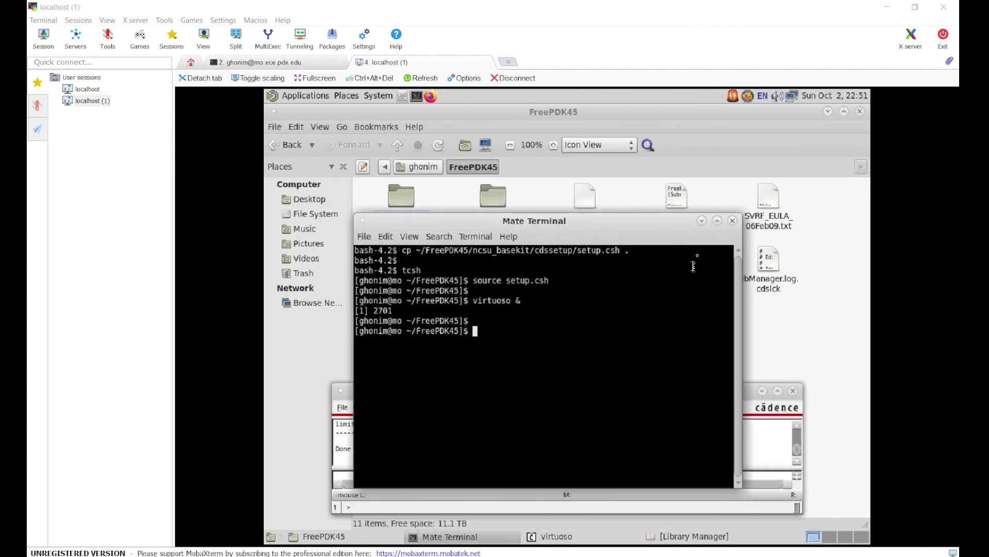
click(732, 221)
click(632, 408)
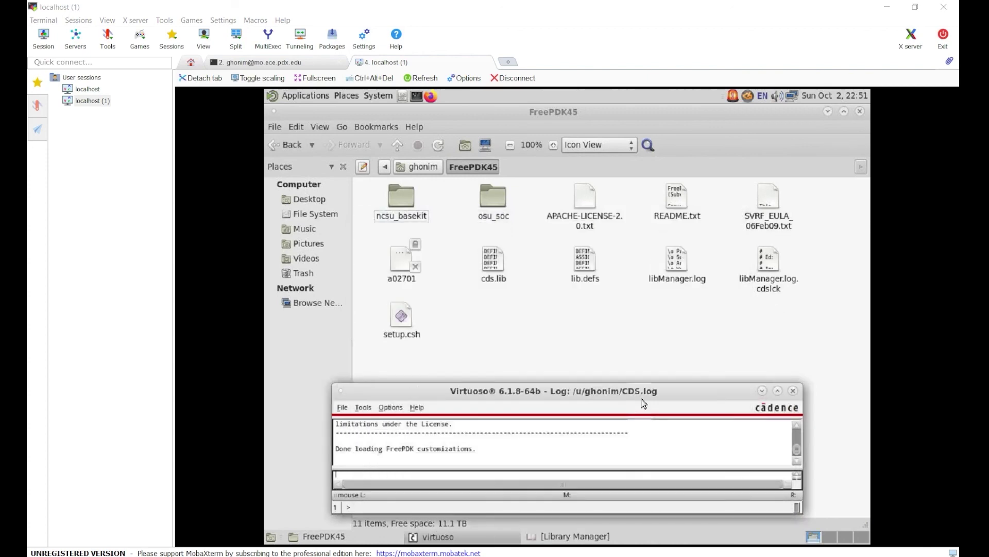
drag(607, 392, 655, 365)
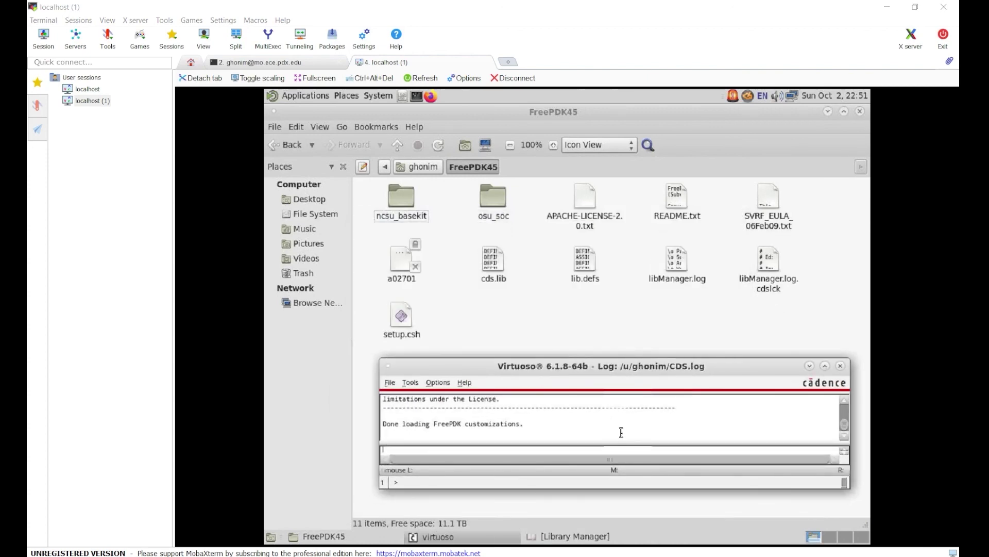